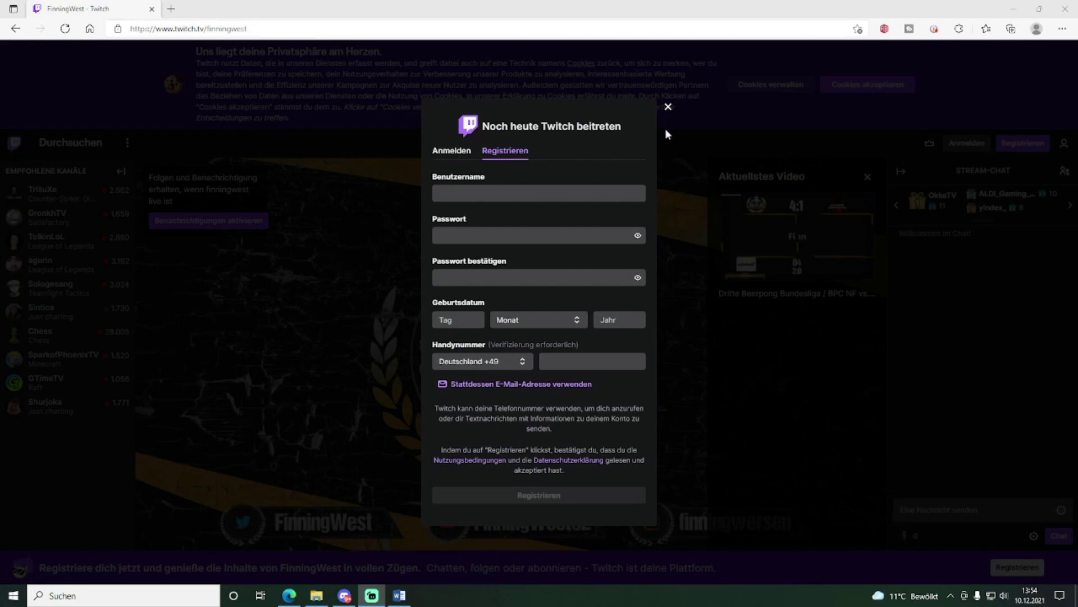
Step: Open the Twitch registration form, dismiss it and open the login form for an existing account
click(668, 106)
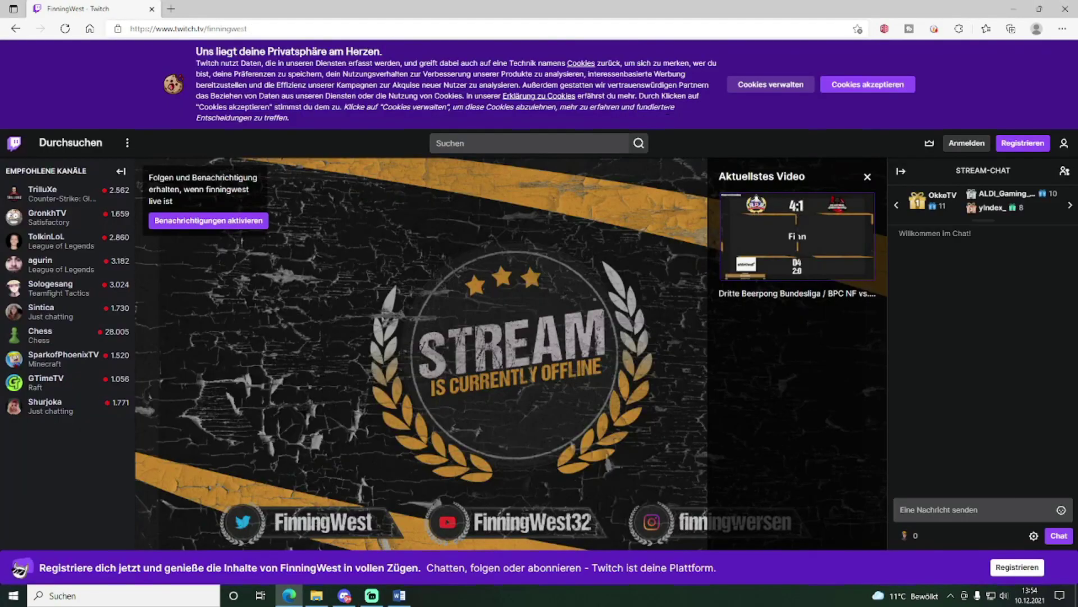
click(1018, 144)
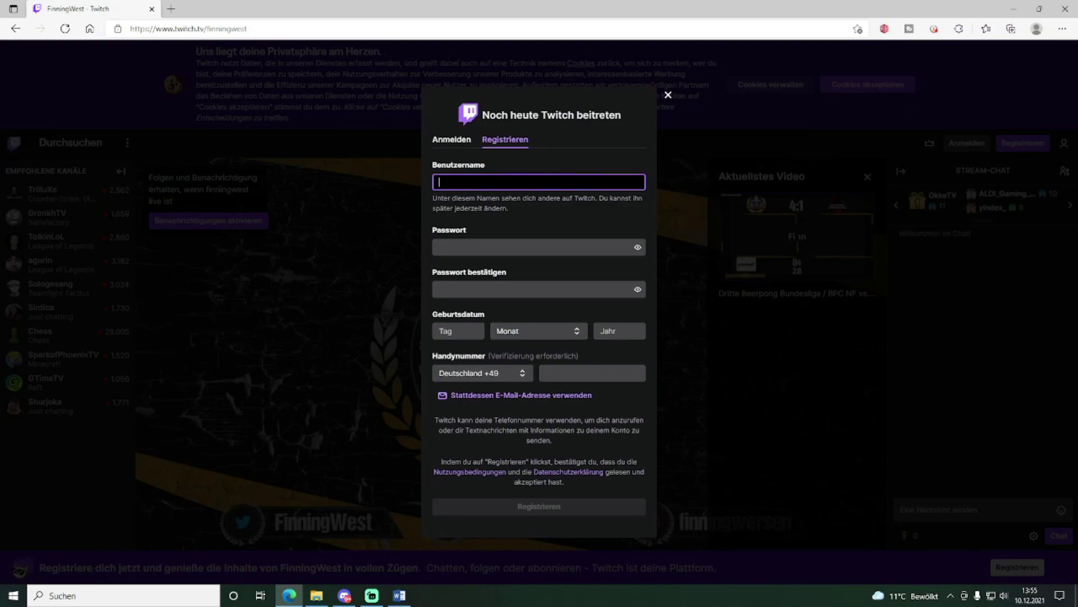
click(877, 187)
click(966, 144)
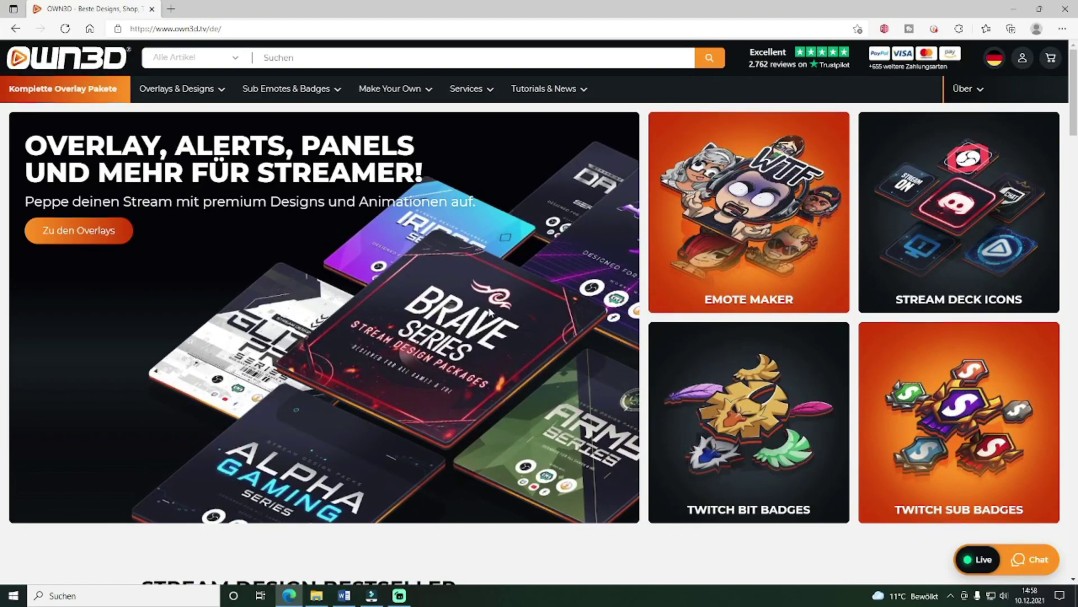
Step: Browse the OWN3D home page and page through its Stream Design Bestseller packages
mouse_move(400, 91)
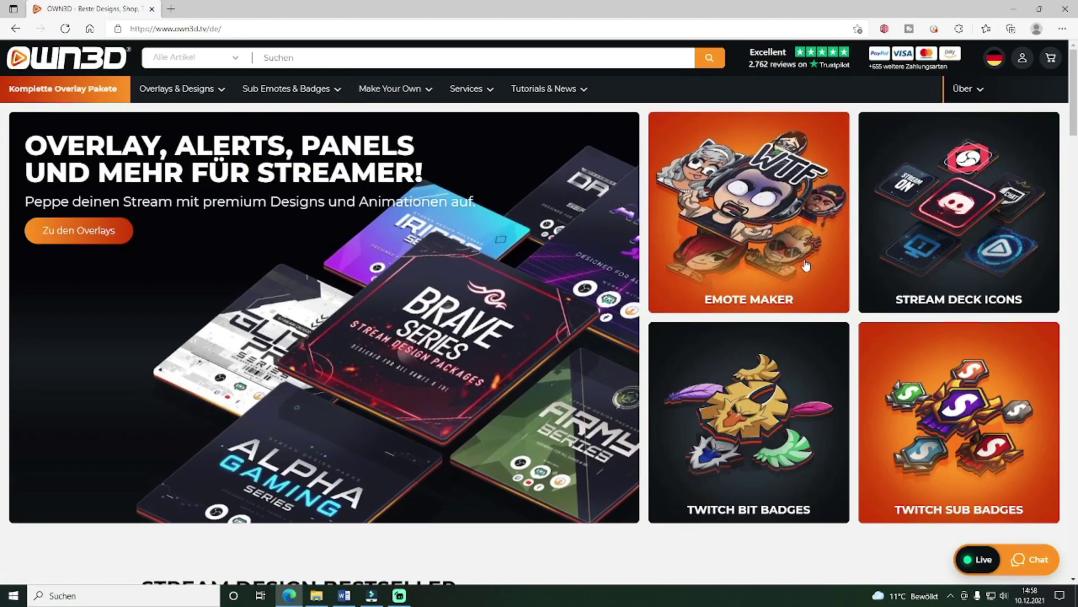
scroll(775, 269, down, 7)
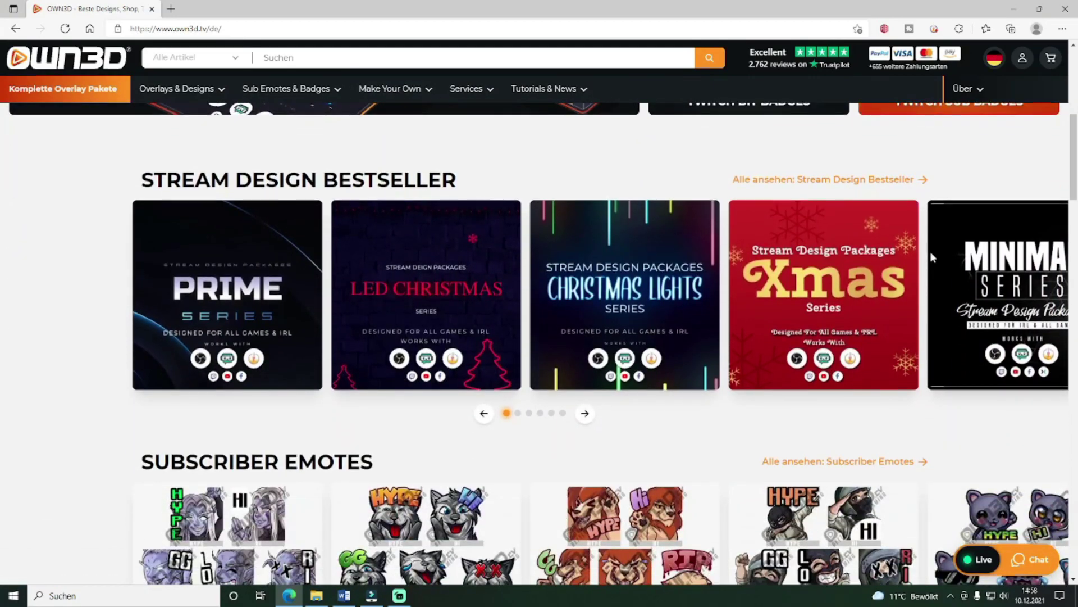
click(587, 416)
click(586, 417)
click(585, 414)
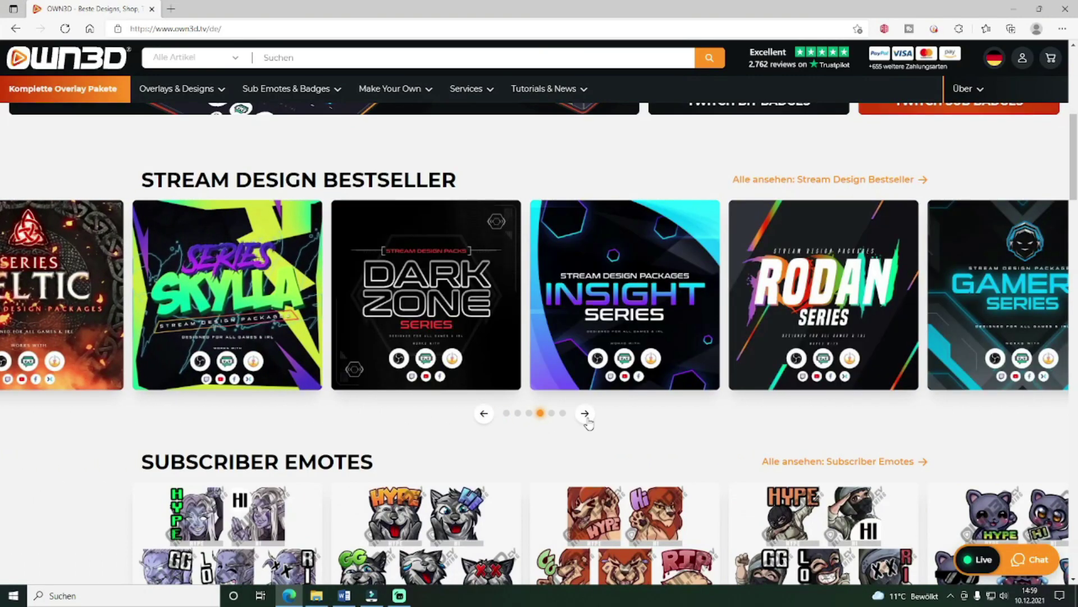
click(585, 415)
scroll(653, 421, down, 3)
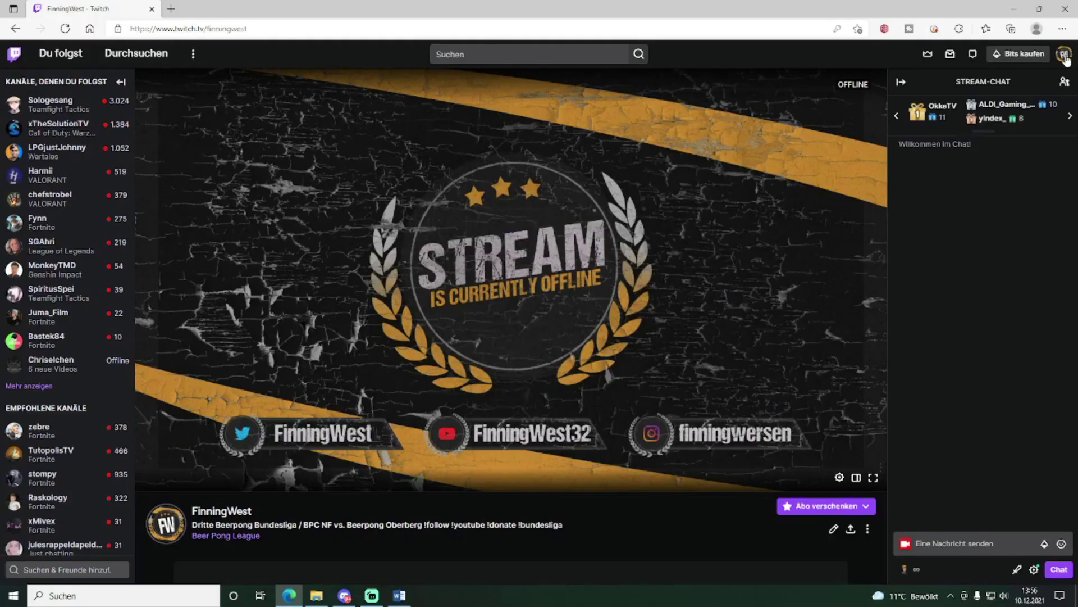
Step: Open the Twitch account settings and review the profile picture, profile banner and profile settings
click(1039, 179)
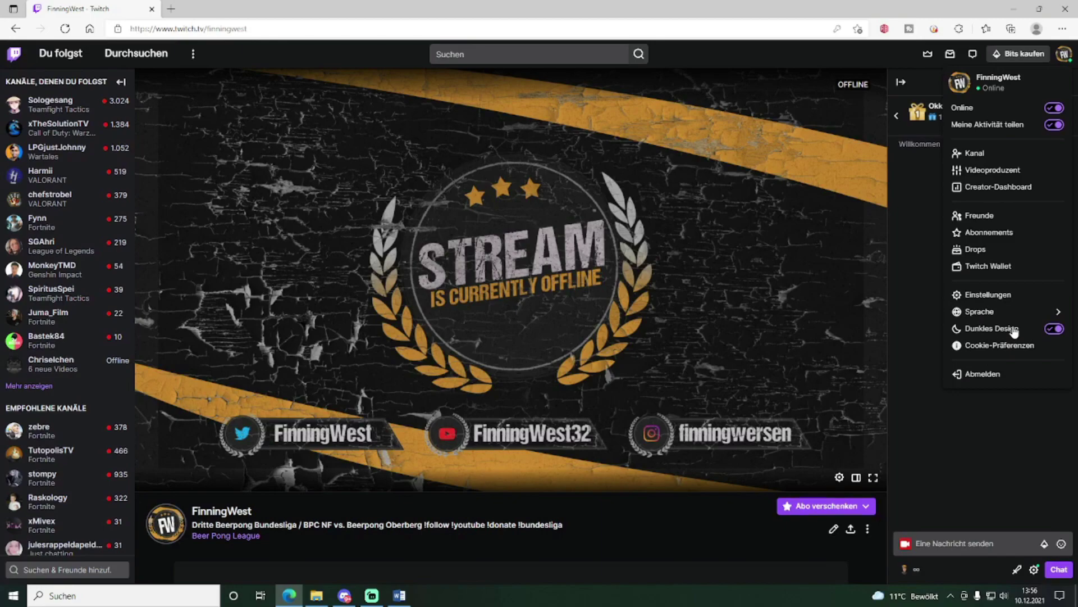
click(1004, 298)
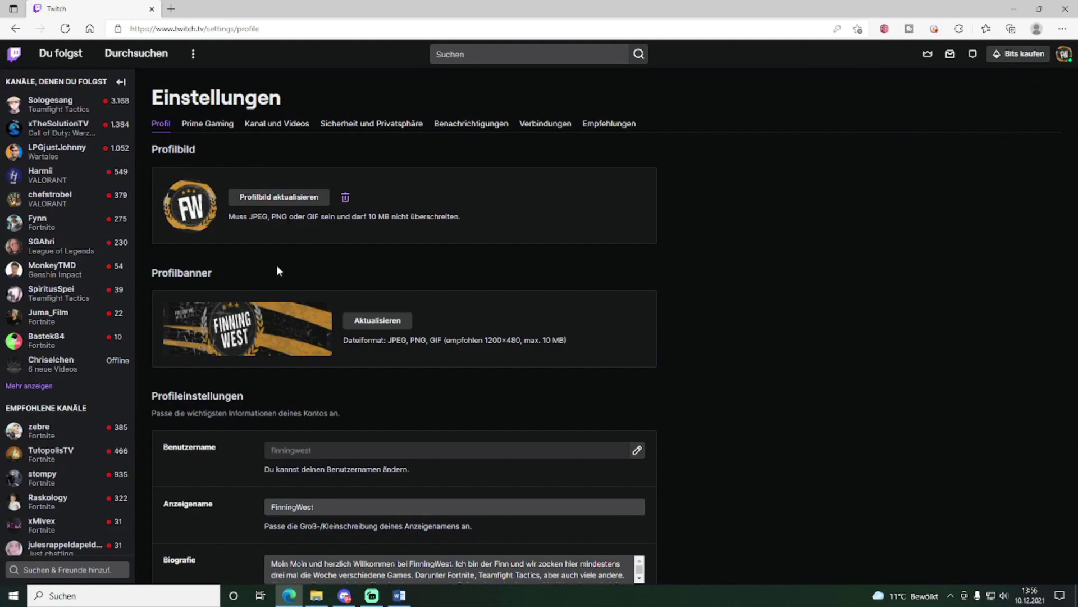
scroll(205, 364, down, 2)
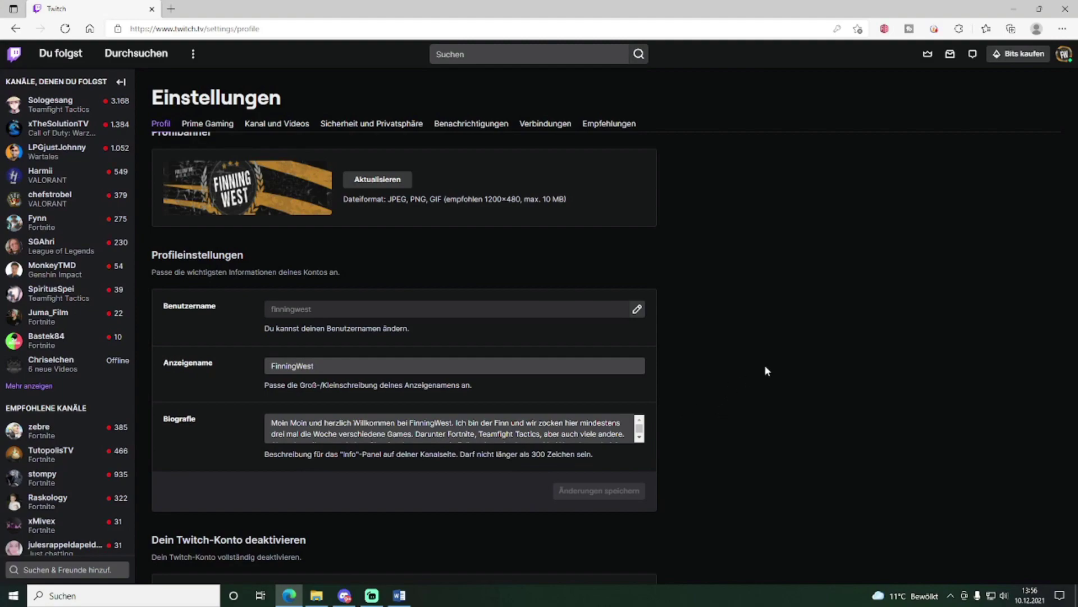
scroll(764, 365, up, 3)
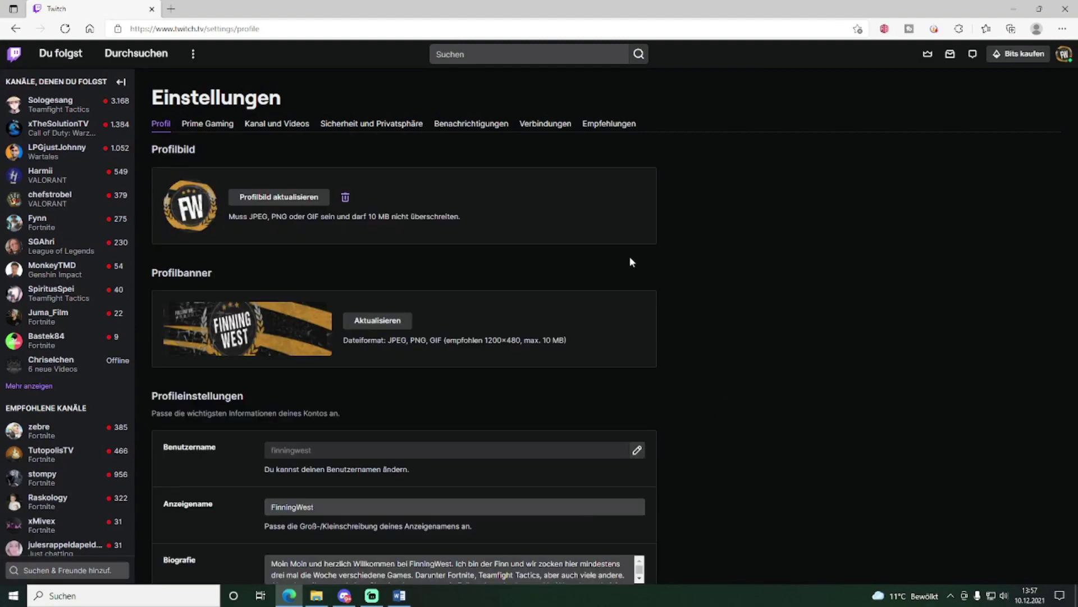
Step: Open the channel settings and review the profile information and social media links
click(282, 126)
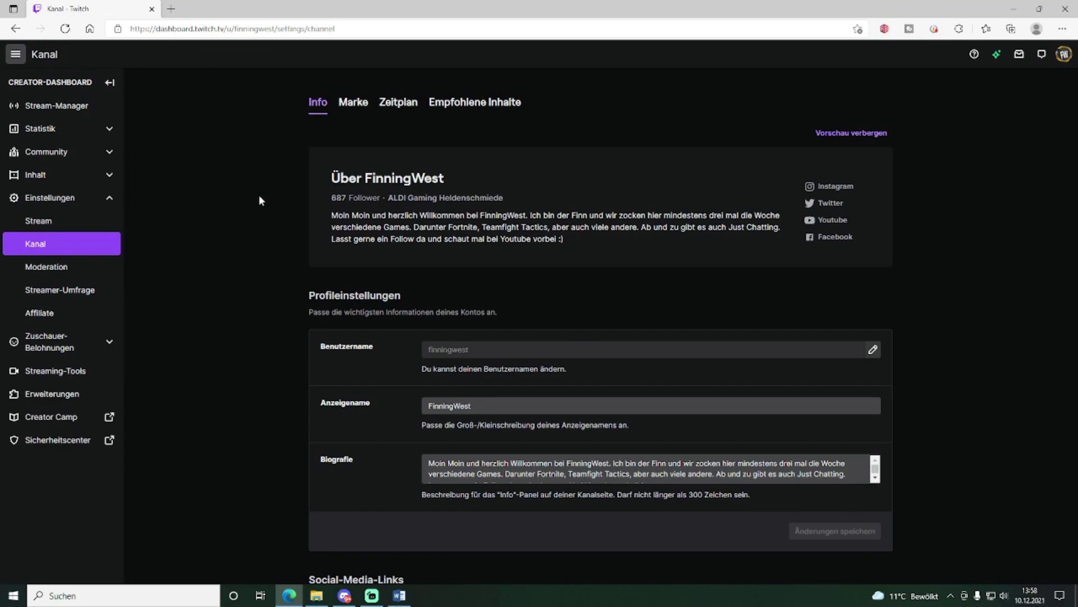
scroll(259, 203, down, 7)
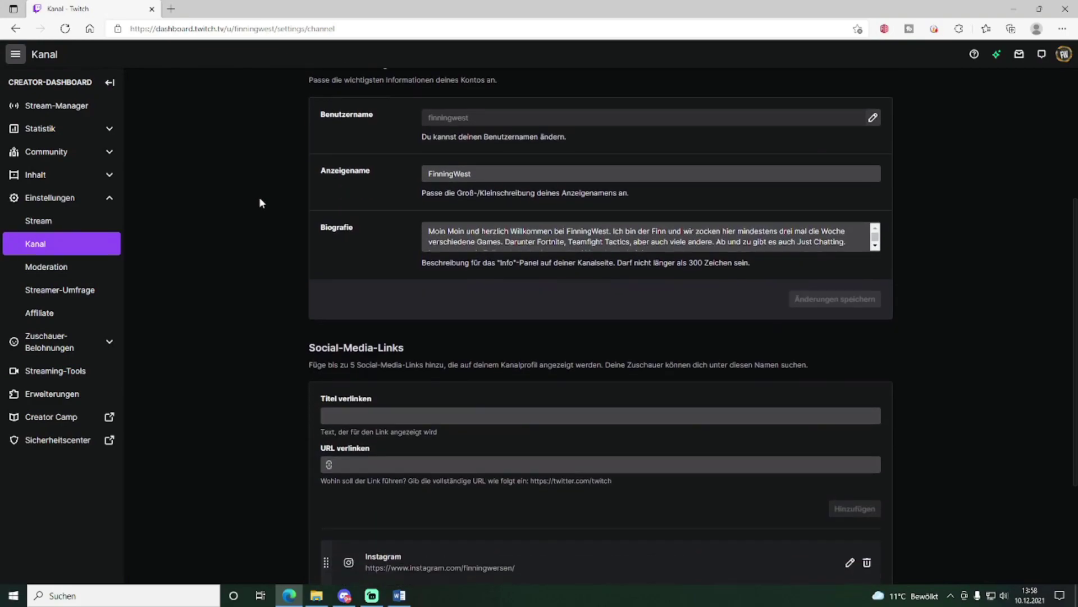
scroll(260, 203, down, 1)
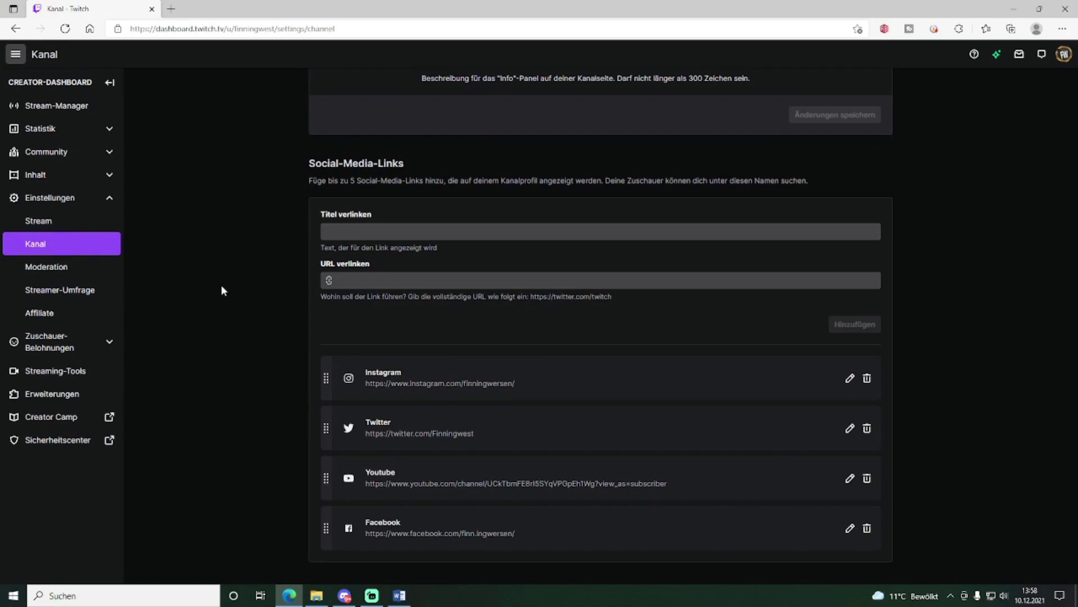
scroll(221, 303, up, 7)
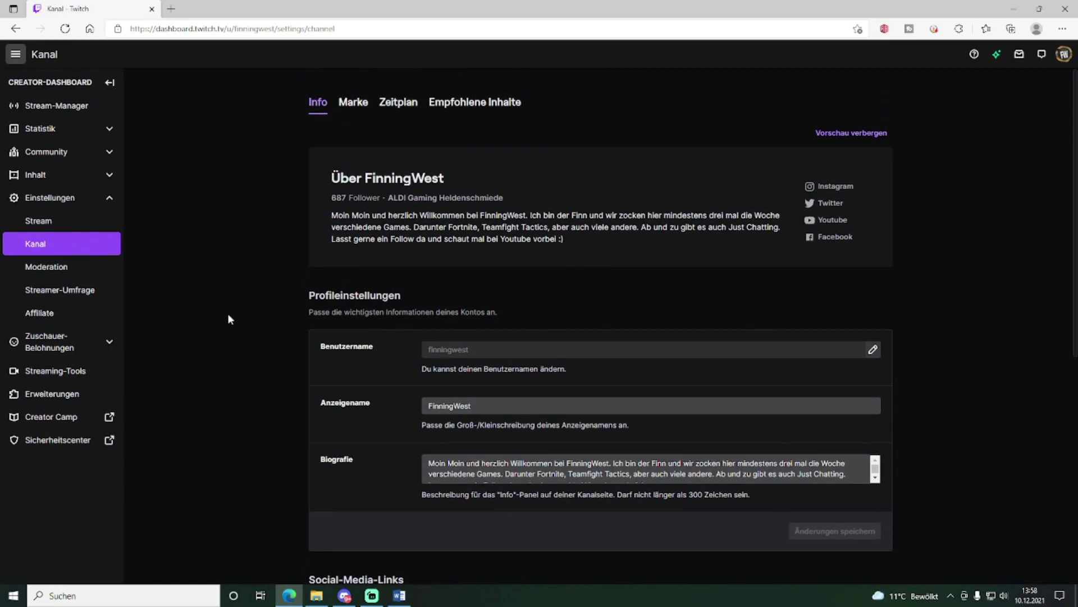
Step: Show the channel's brand settings and review the accent colour, profile banner and video player banner
click(355, 106)
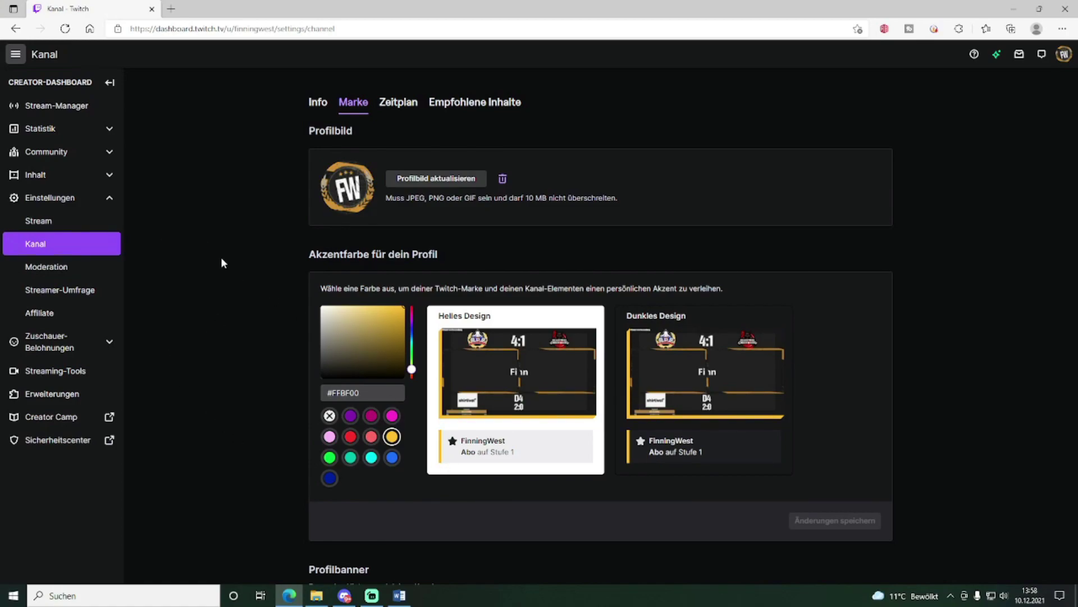
scroll(221, 257, down, 7)
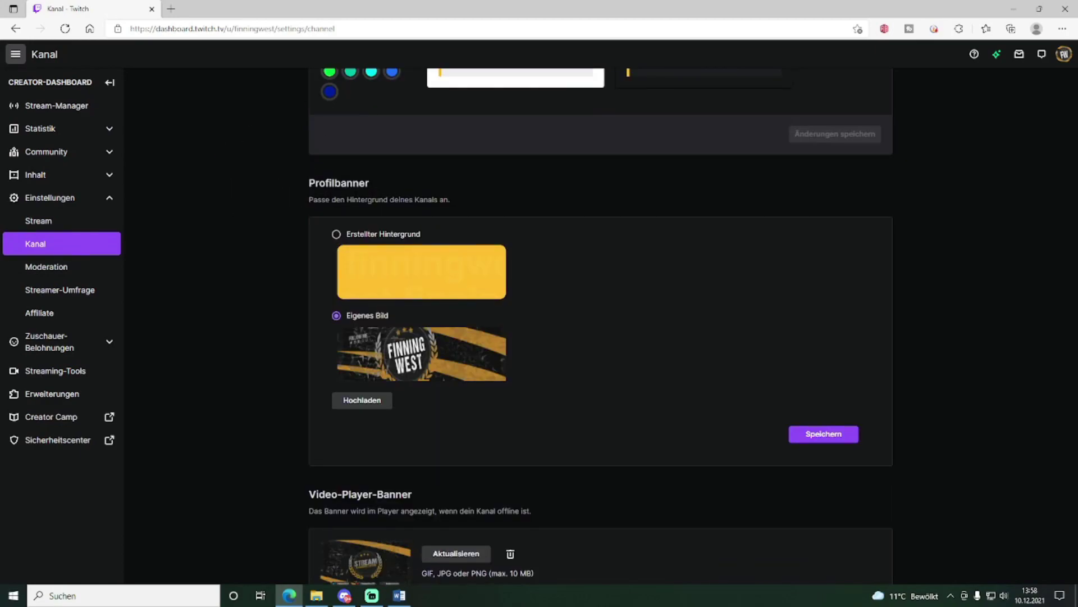
scroll(253, 187, down, 1)
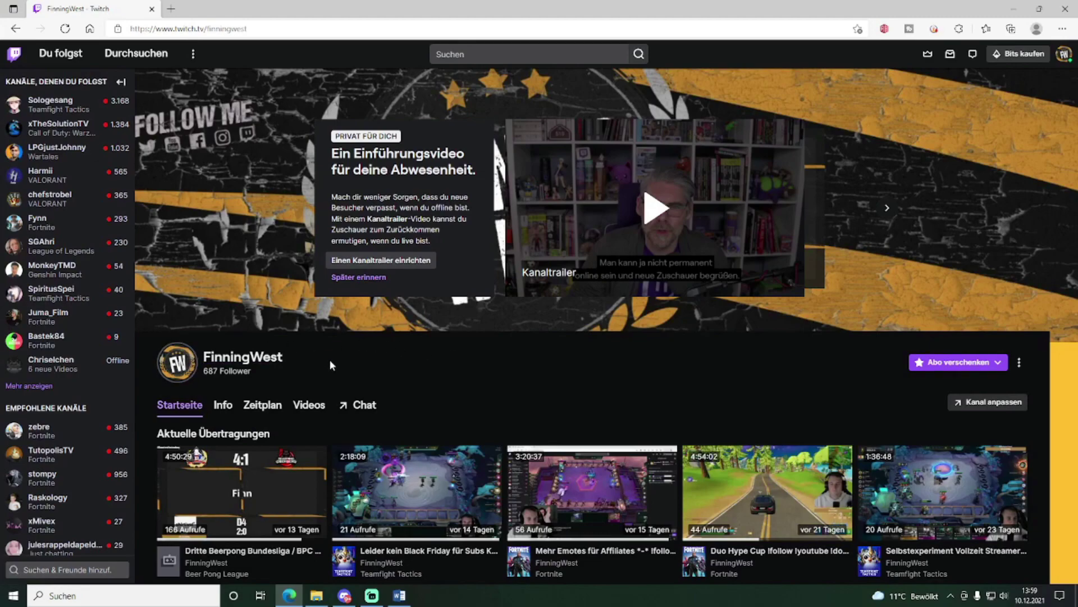
Step: Open the channel's chat page and examine the offline banner, About section, social links and info panels
click(354, 404)
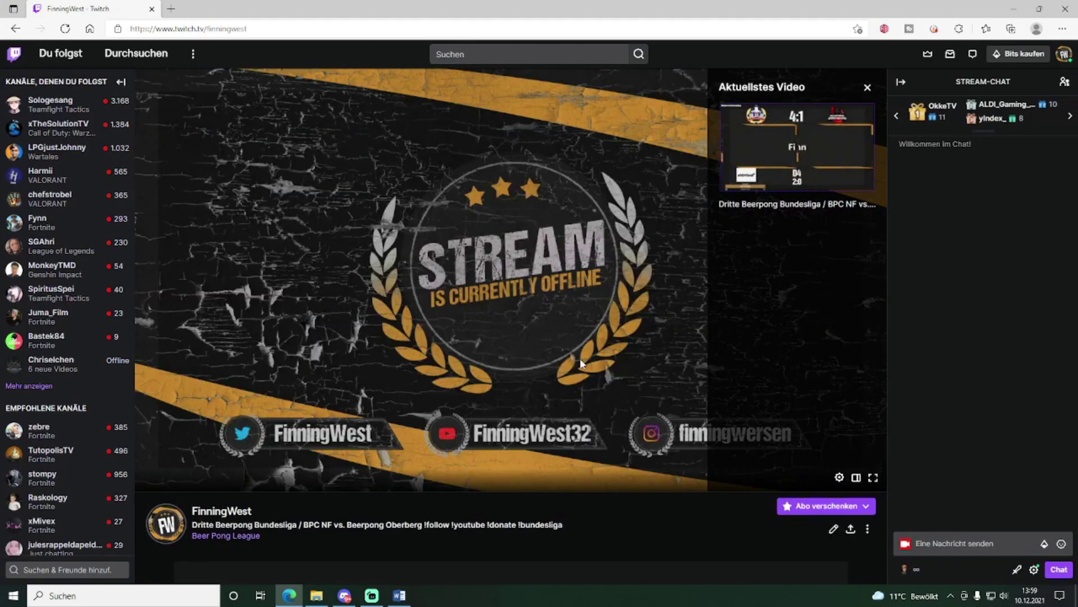
scroll(308, 250, down, 5)
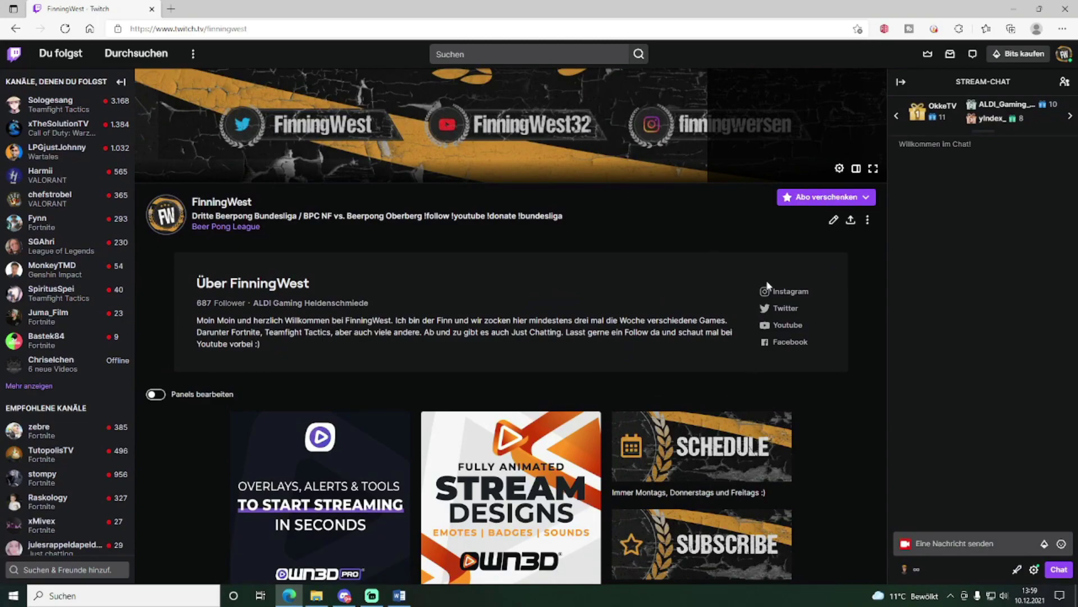
scroll(552, 346, up, 4)
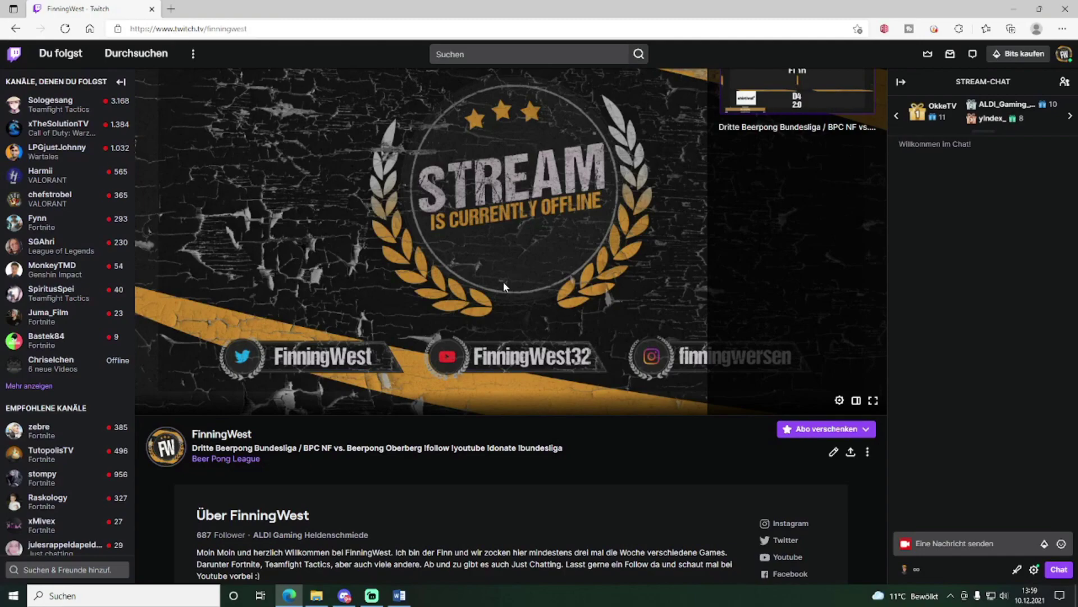
scroll(499, 281, down, 6)
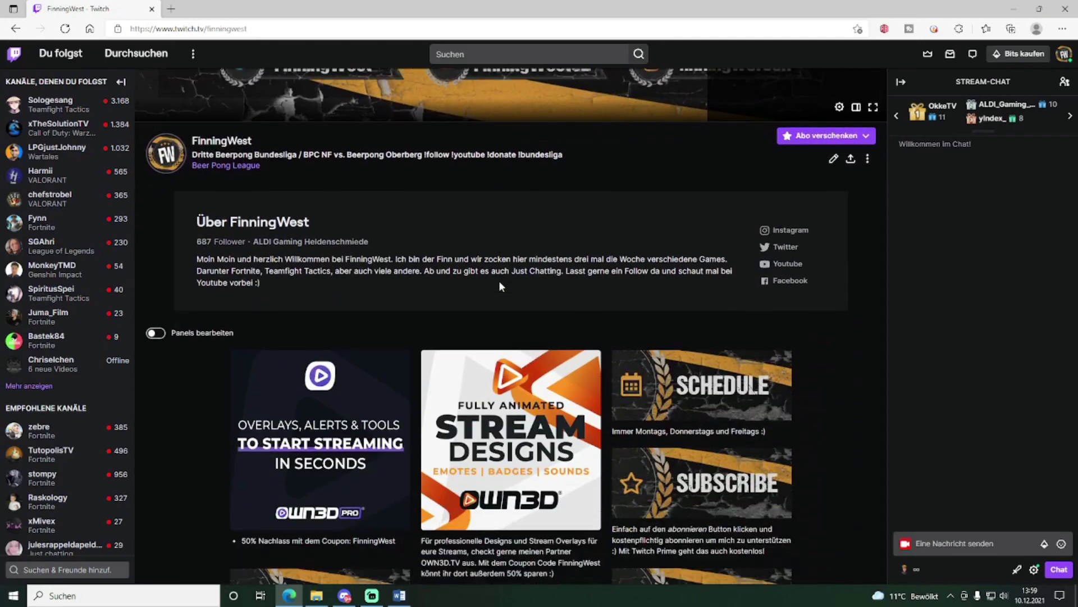
scroll(603, 457, down, 1)
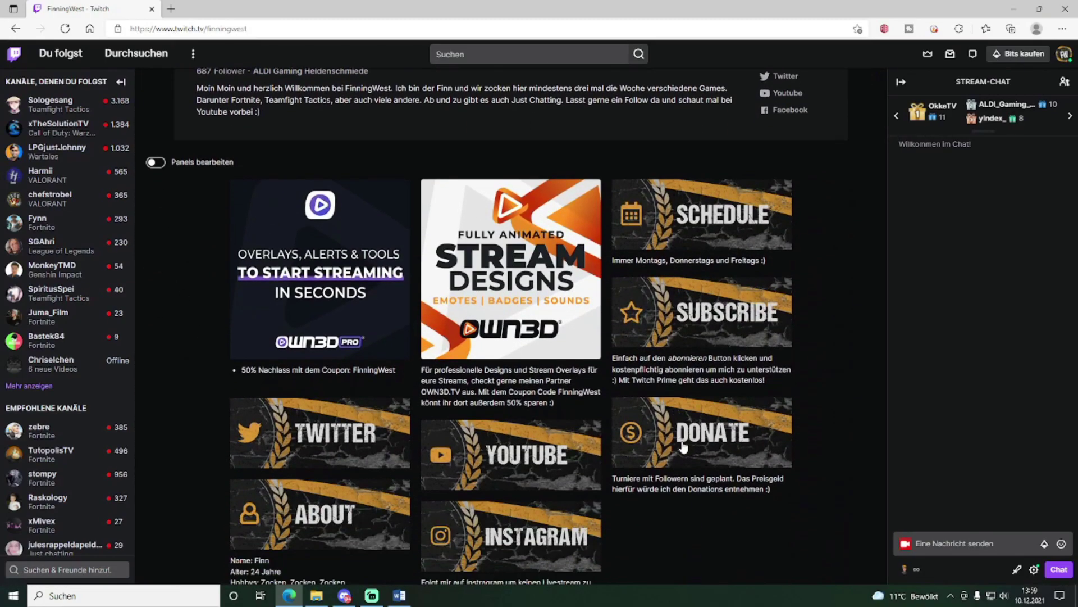
scroll(837, 410, up, 7)
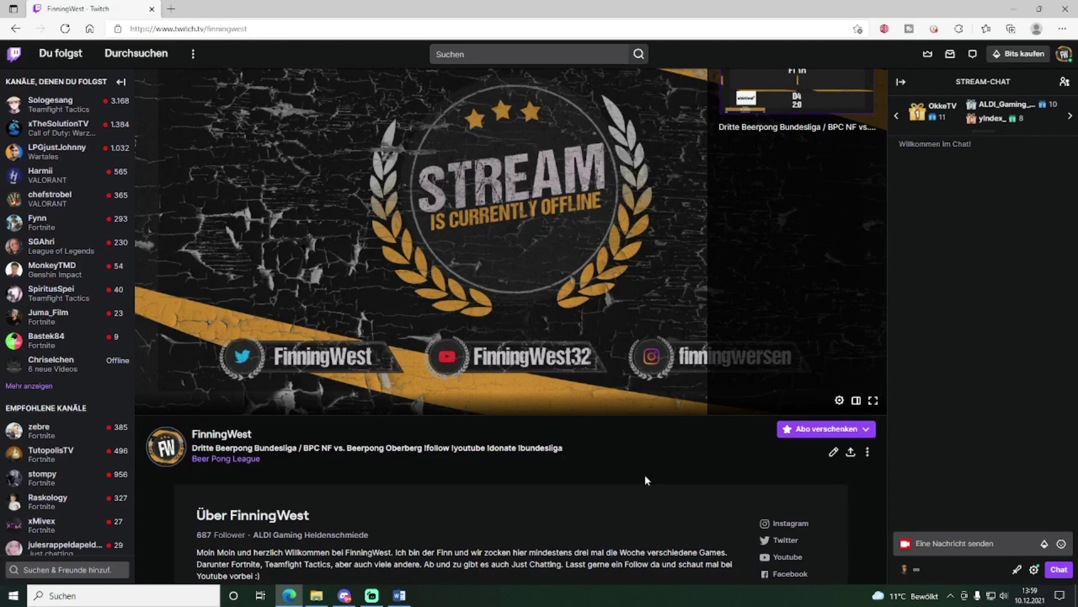
scroll(645, 474, up, 1)
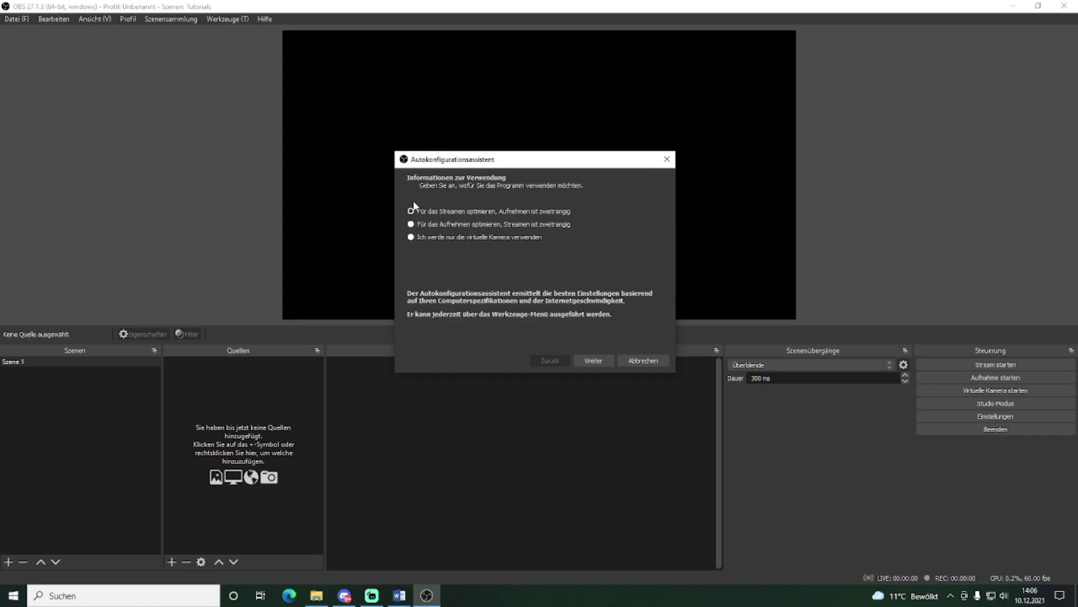
Step: In the OBS auto-configuration wizard, optimise for streaming with the current 1920 x 1080 base resolution and 60 FPS preferred where possible
click(613, 360)
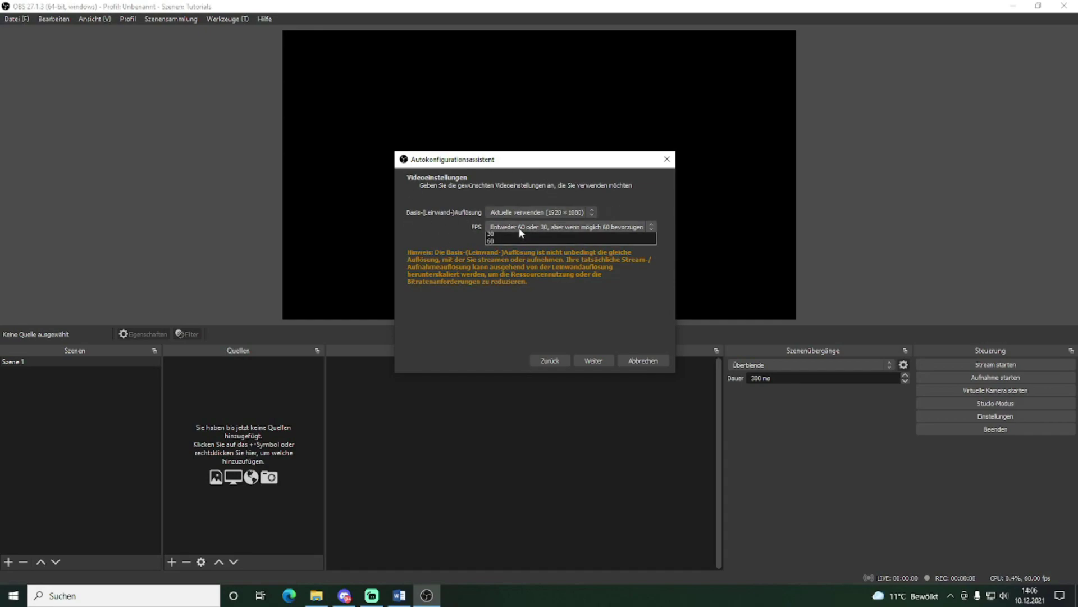
click(514, 228)
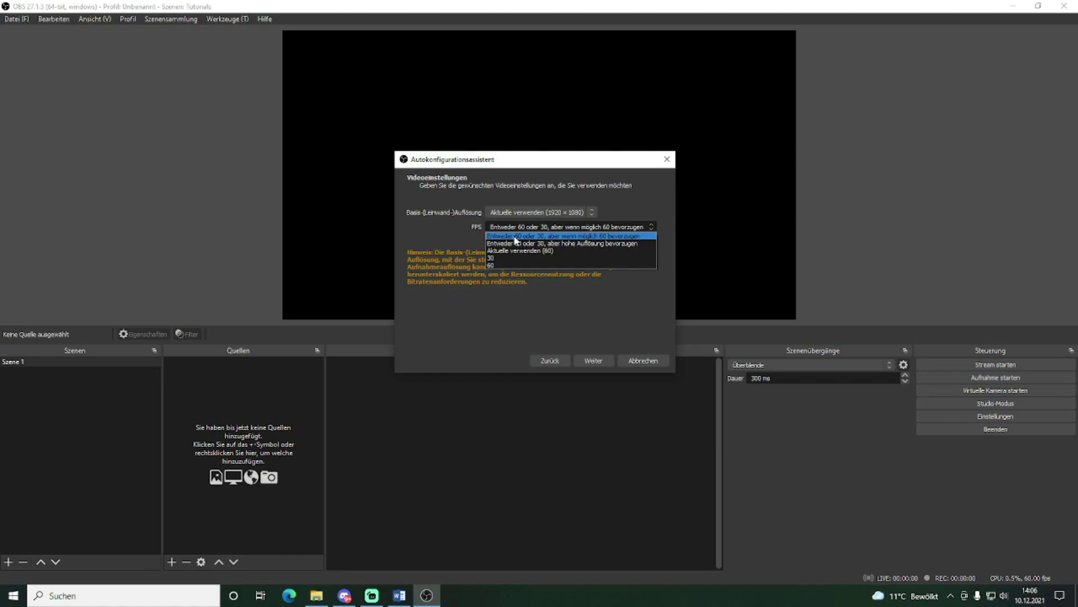
click(515, 236)
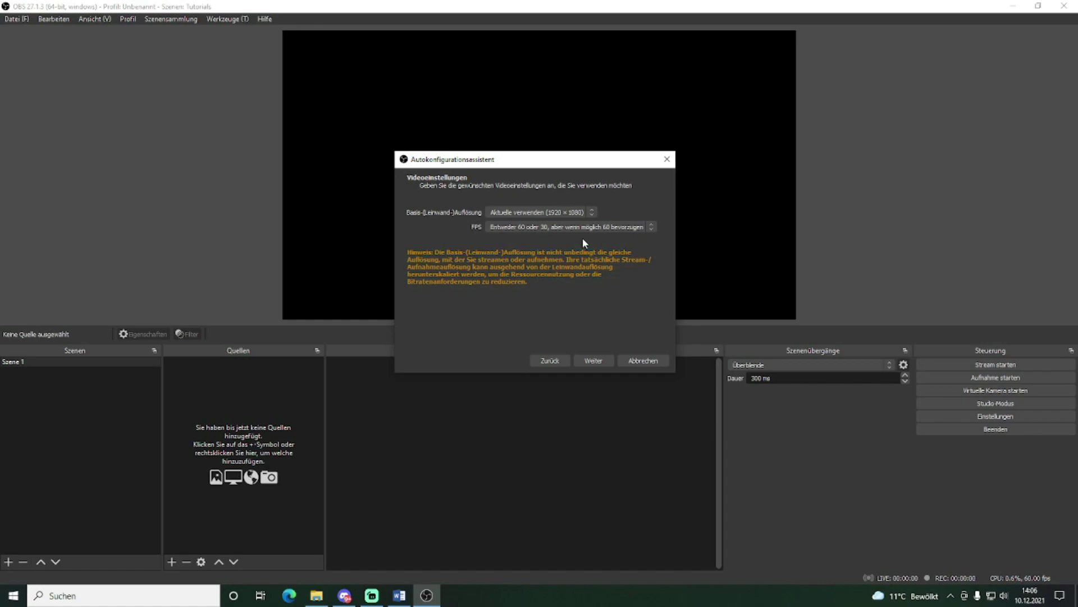
click(594, 360)
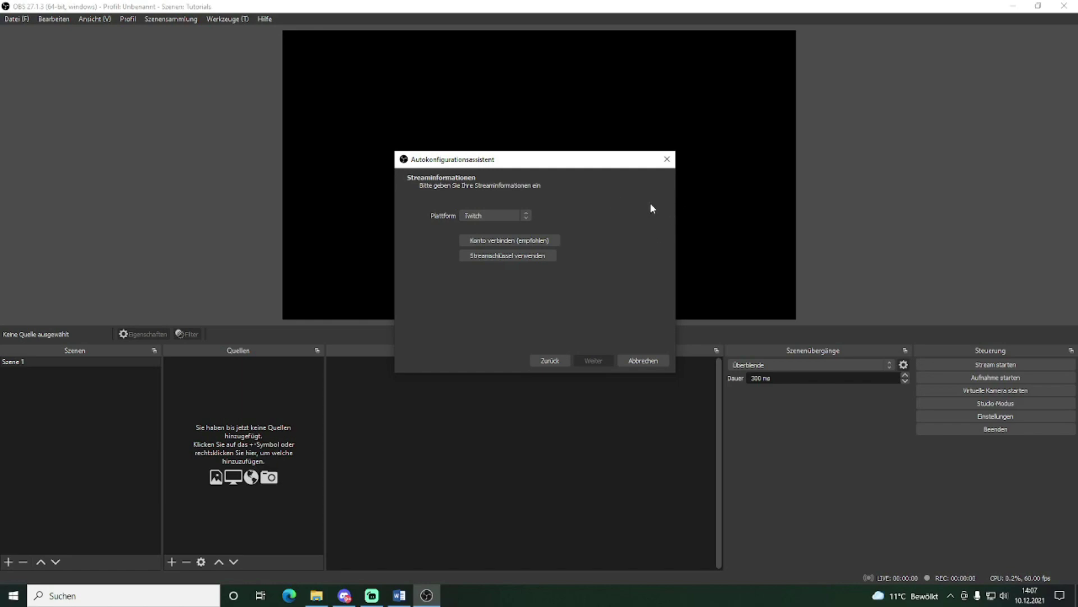
Step: Connect the Twitch account in the auto-configuration wizard and apply the recommended settings
click(486, 241)
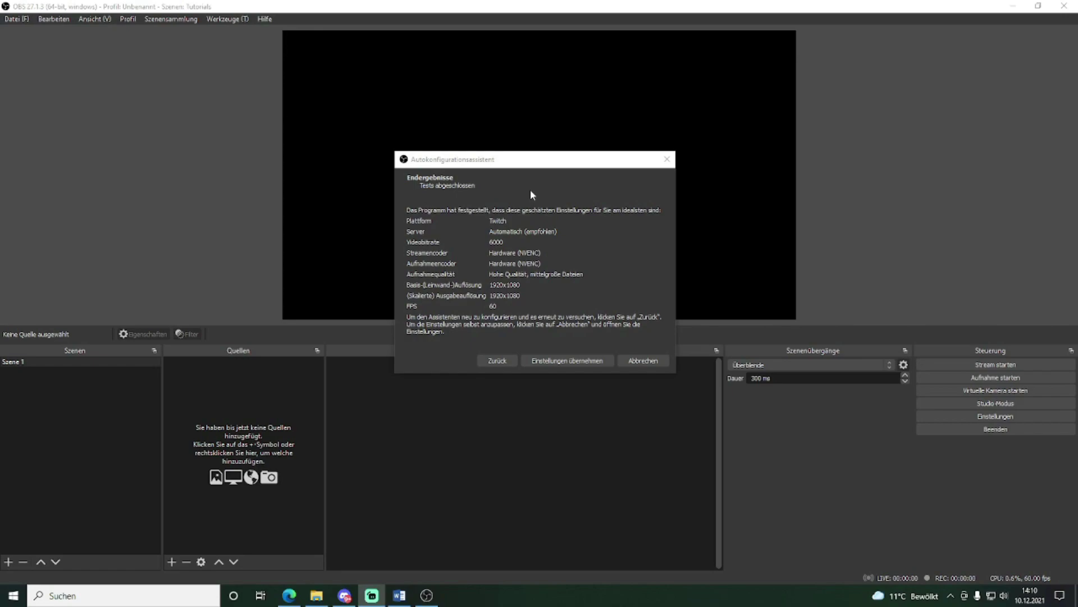
click(564, 362)
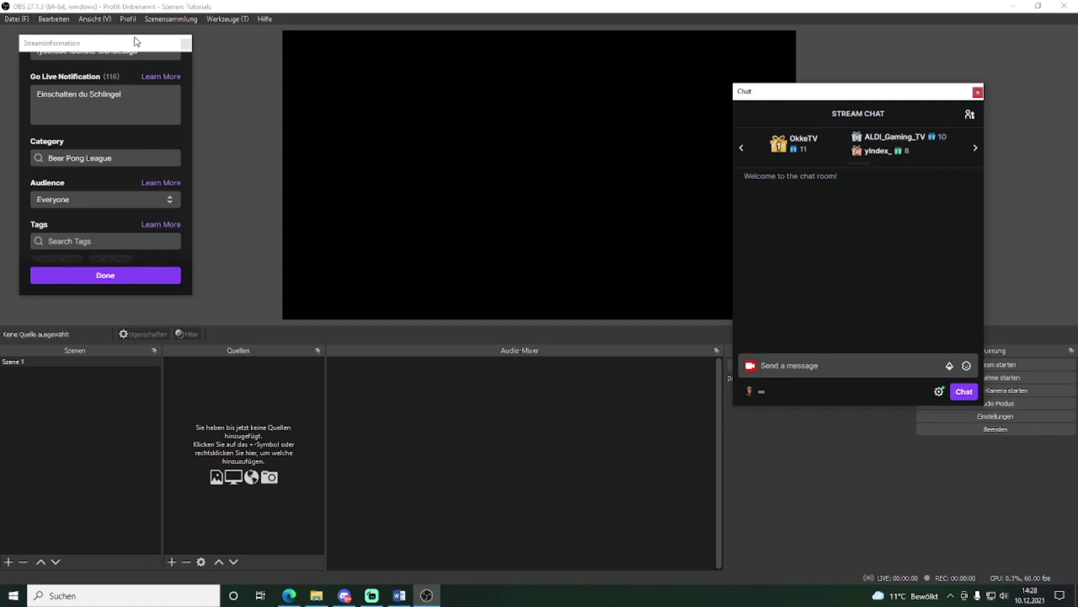
Step: Review the floating stream information, then dock it beside the audio mixer and dock the chat beside the preview
drag(108, 46, 154, 84)
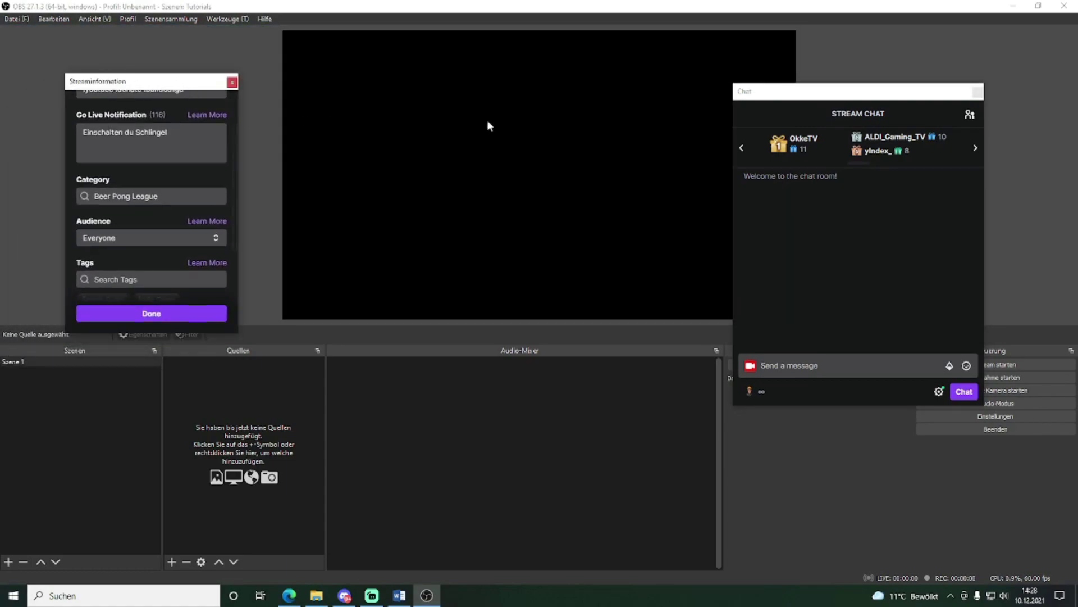
scroll(146, 165, up, 2)
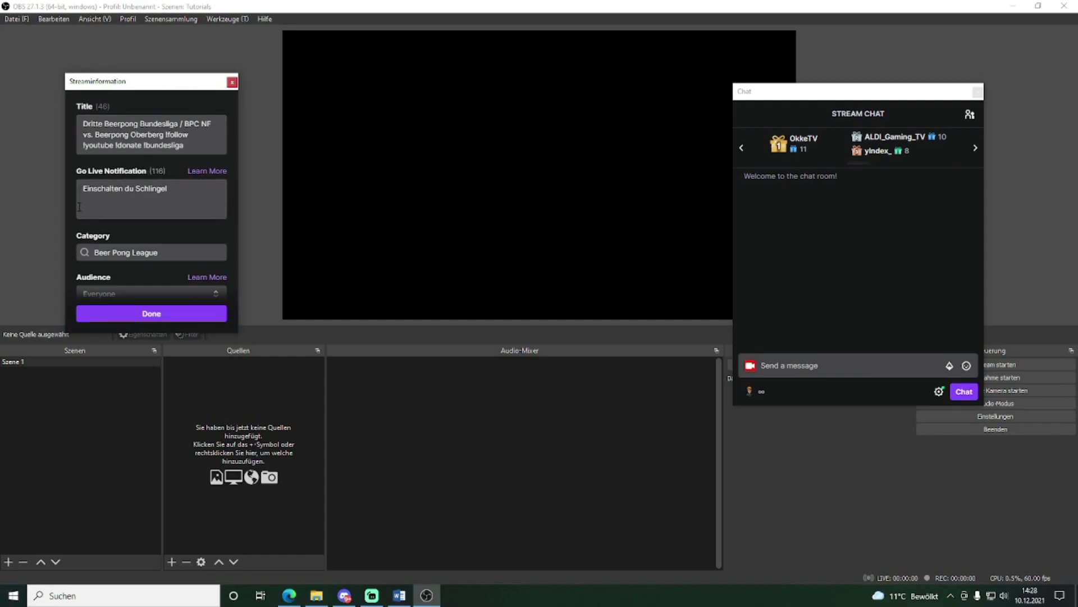
scroll(158, 194, down, 3)
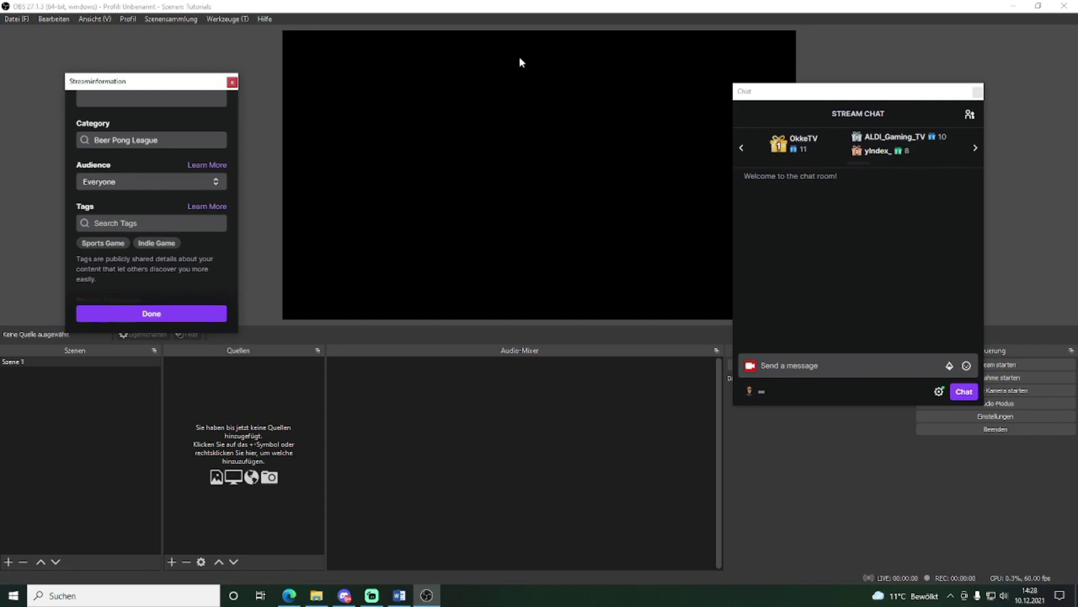
drag(153, 84, 347, 353)
drag(826, 95, 976, 22)
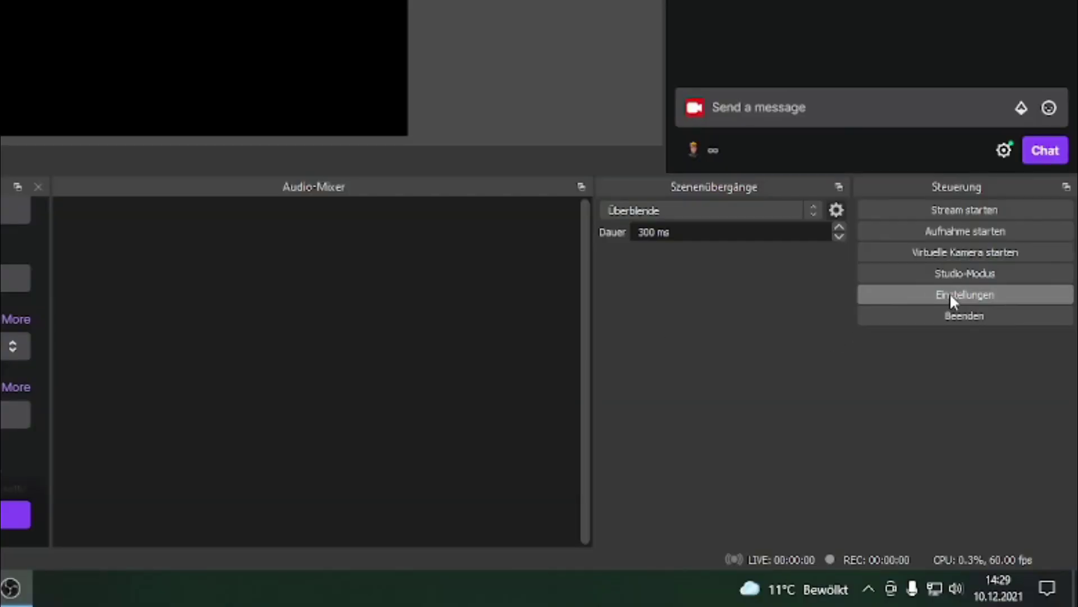
Step: Set desktop audio to the CORSAIR VIRTUOSO Wireless Gaming Headset headphones and the microphone to Mikrofon (3- Auna Mic CM900), and apply the settings
click(983, 416)
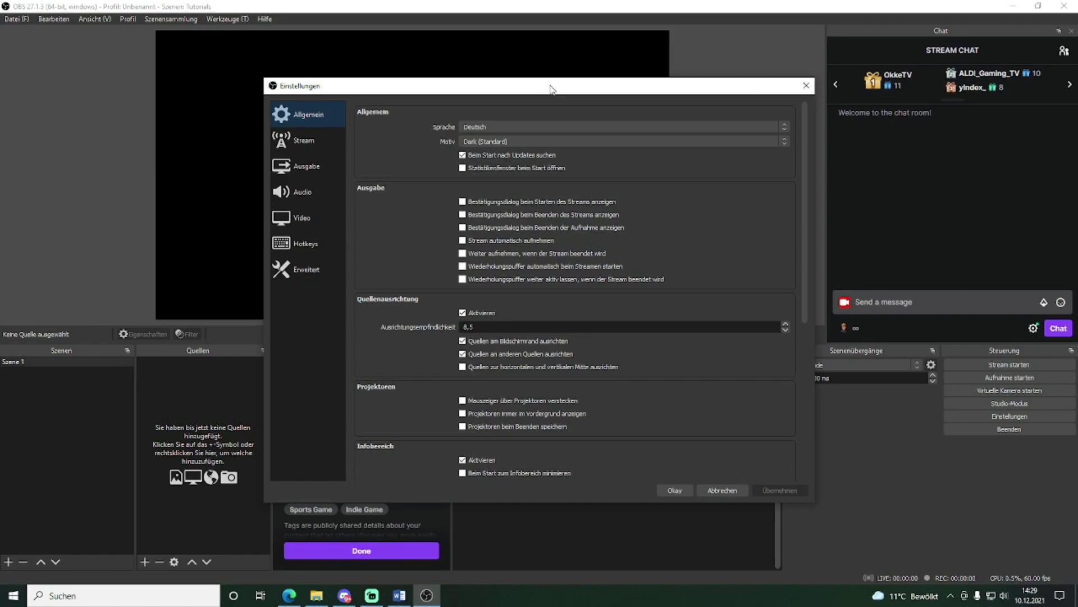
click(307, 192)
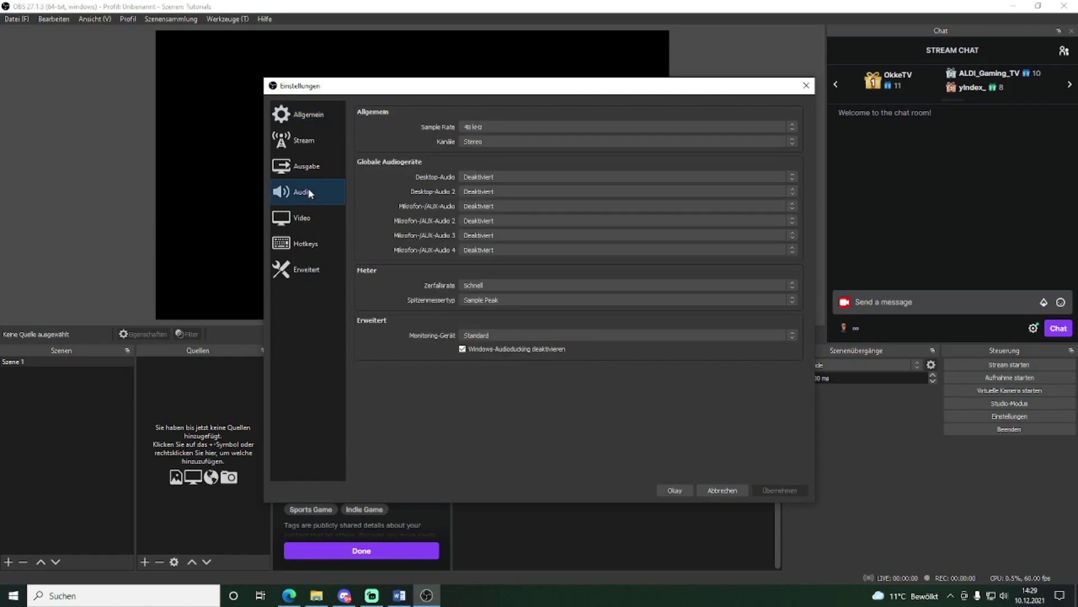
click(470, 176)
click(469, 209)
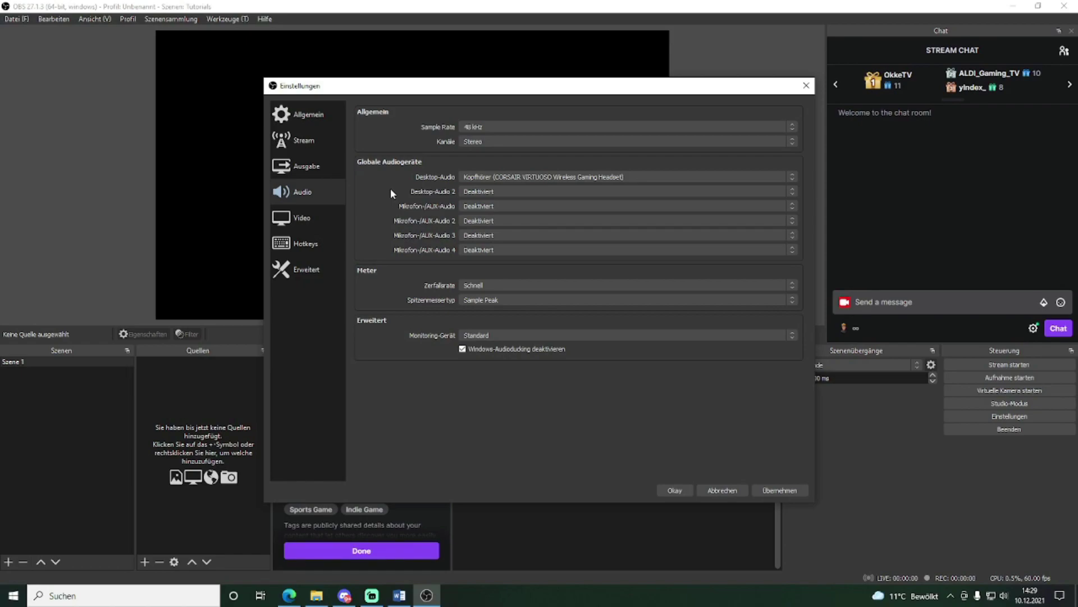
click(481, 208)
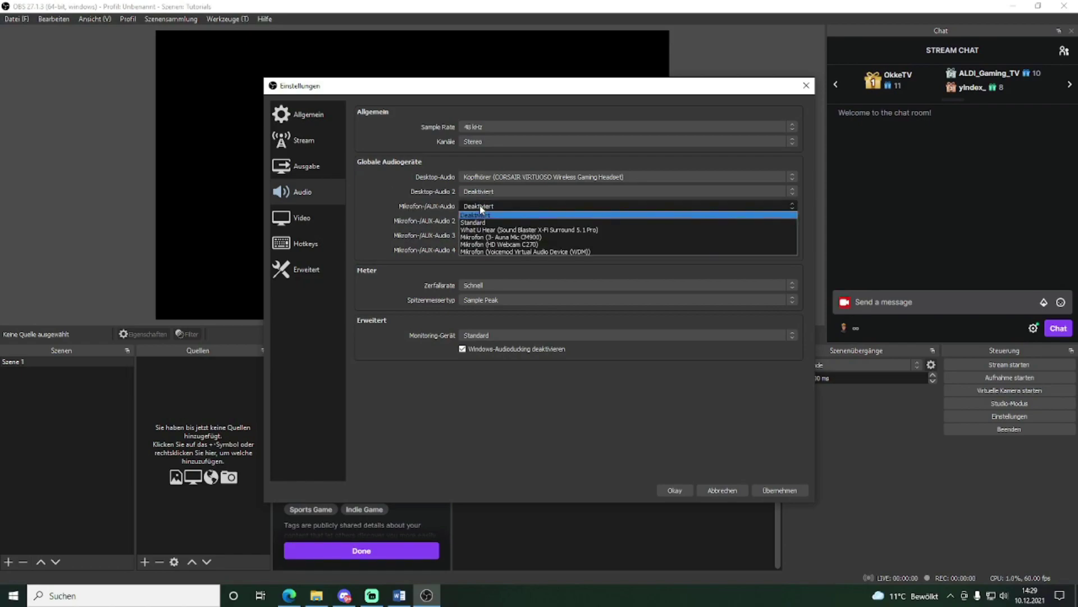
click(486, 236)
click(785, 490)
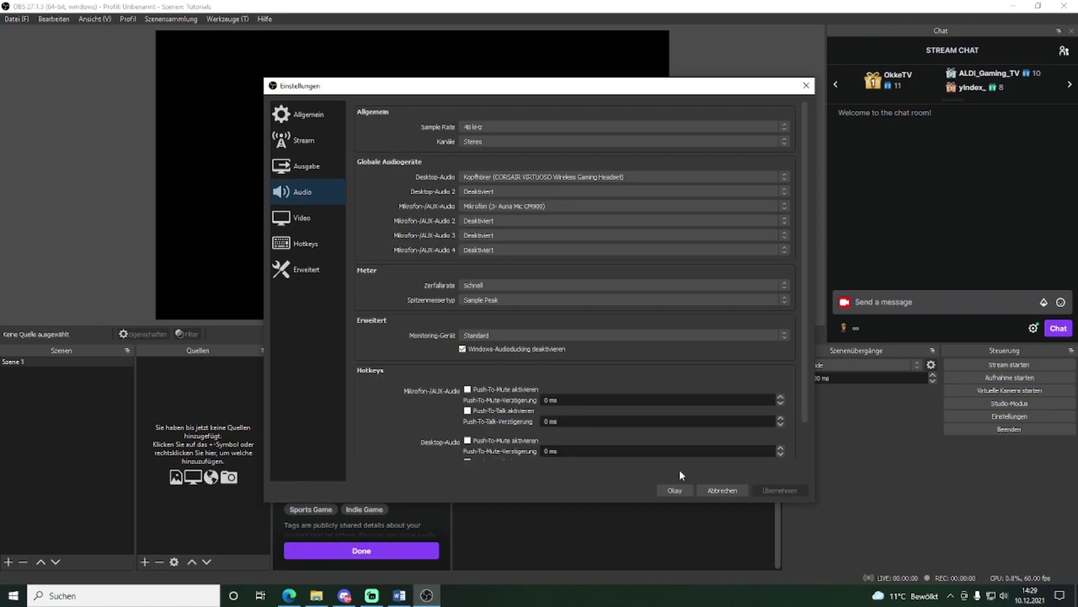
click(674, 491)
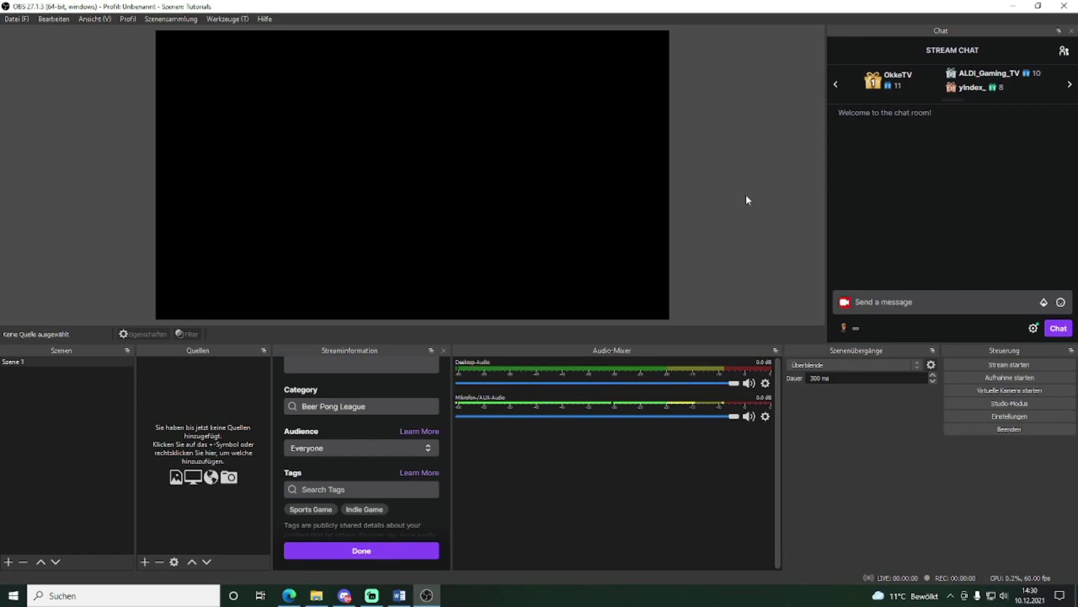
mouse_move(734, 416)
mouse_down()
mouse_move(713, 416)
mouse_move(741, 419)
mouse_up()
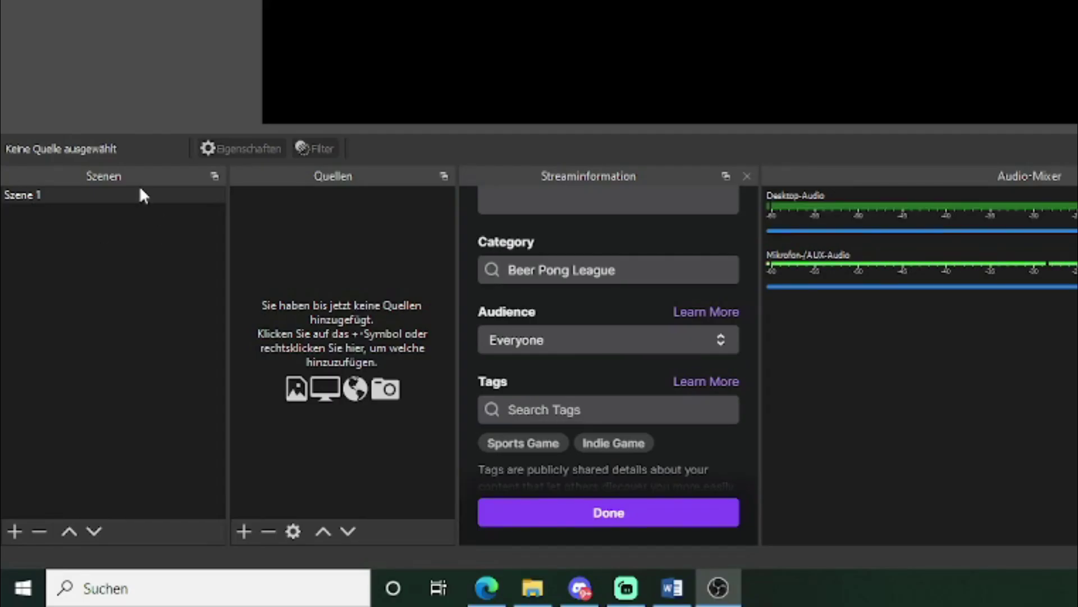
Step: Rename the scene Szene 1 as Gameplay
click(127, 196)
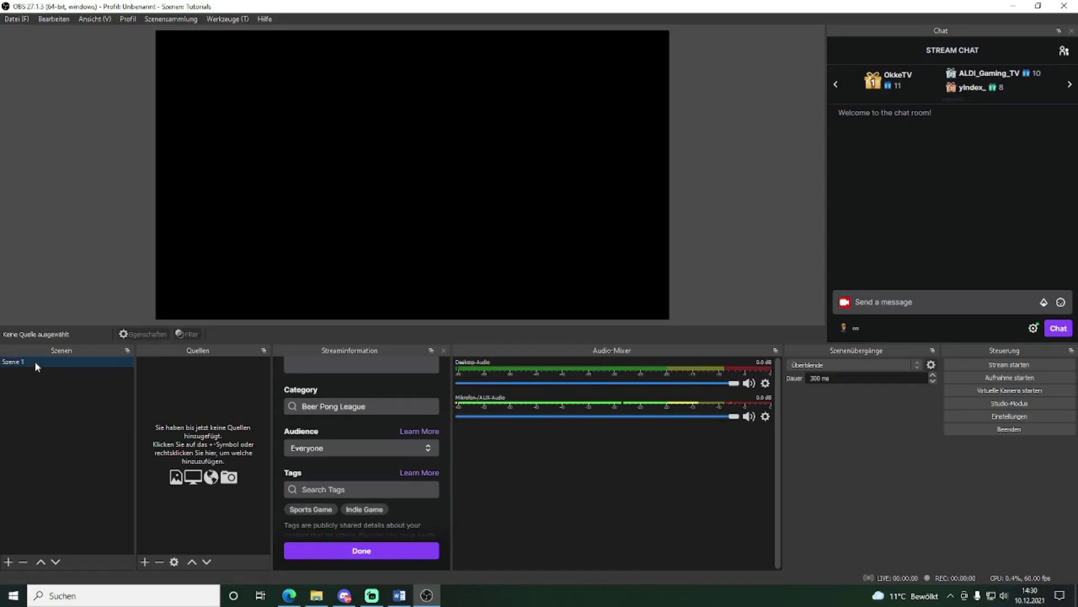
right_click(35, 361)
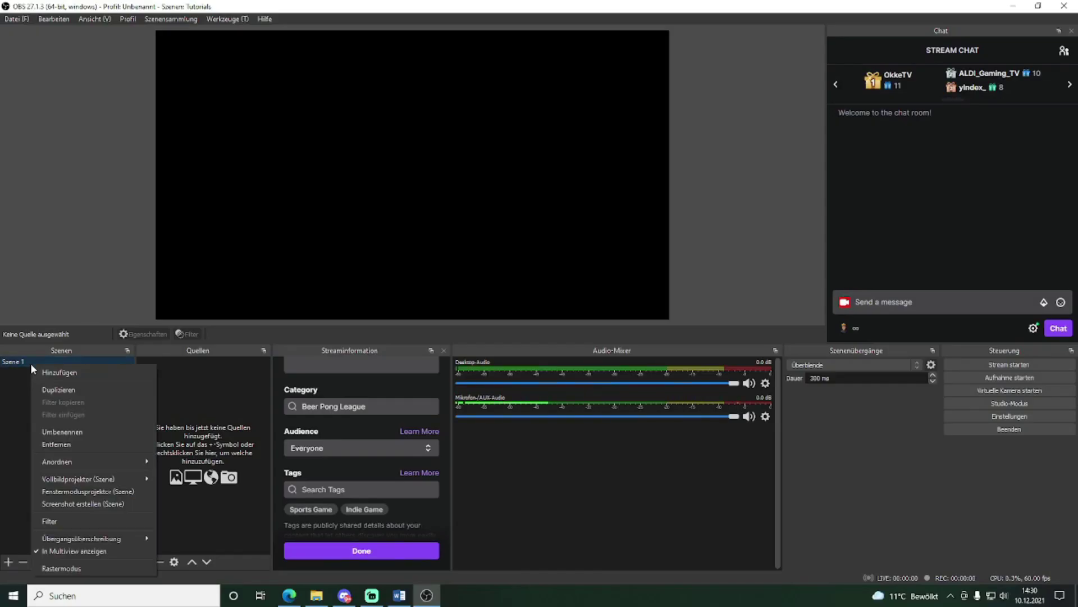
click(90, 432)
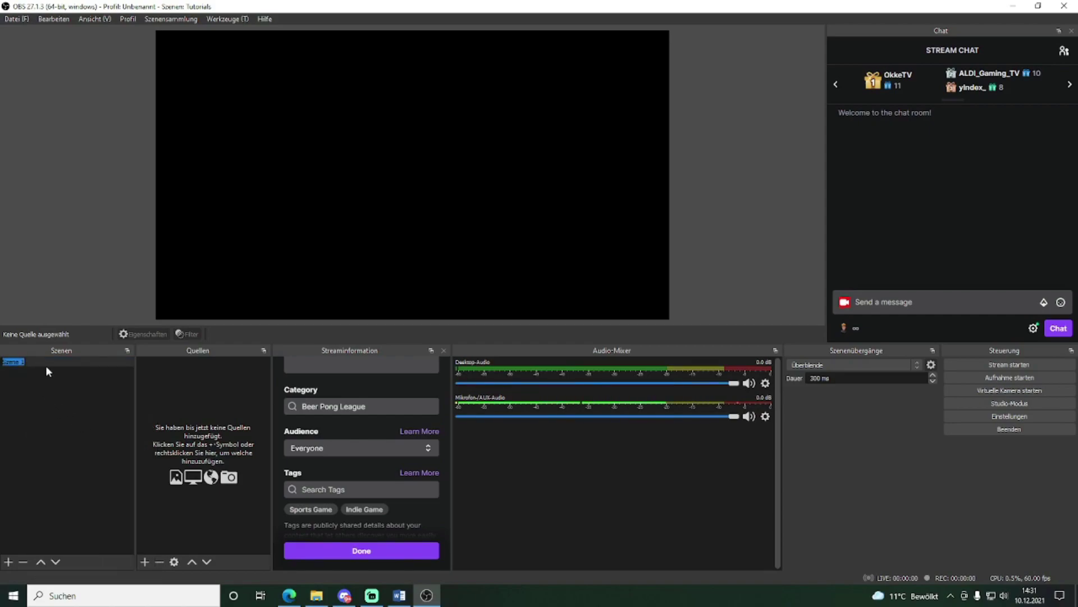
text(Gameplay)
key(Return)
Step: Add a game capture source (Spielaufnahme) to the Gameplay scene in specific-window mode (Bestimmtes Fenster erfassen), leaving the window unassigned
click(146, 562)
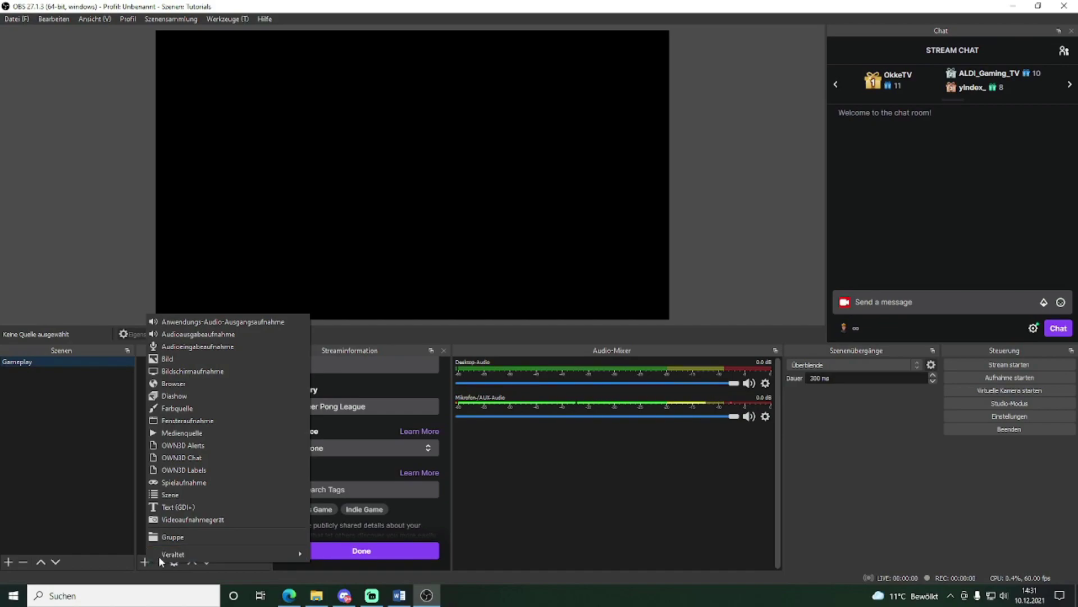
mouse_move(157, 554)
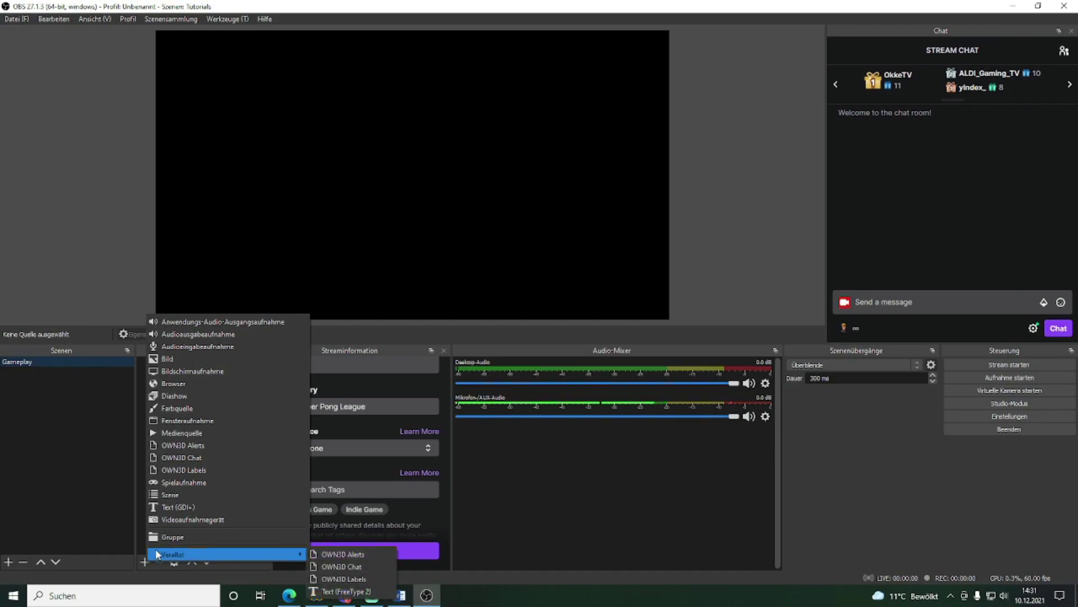
click(192, 479)
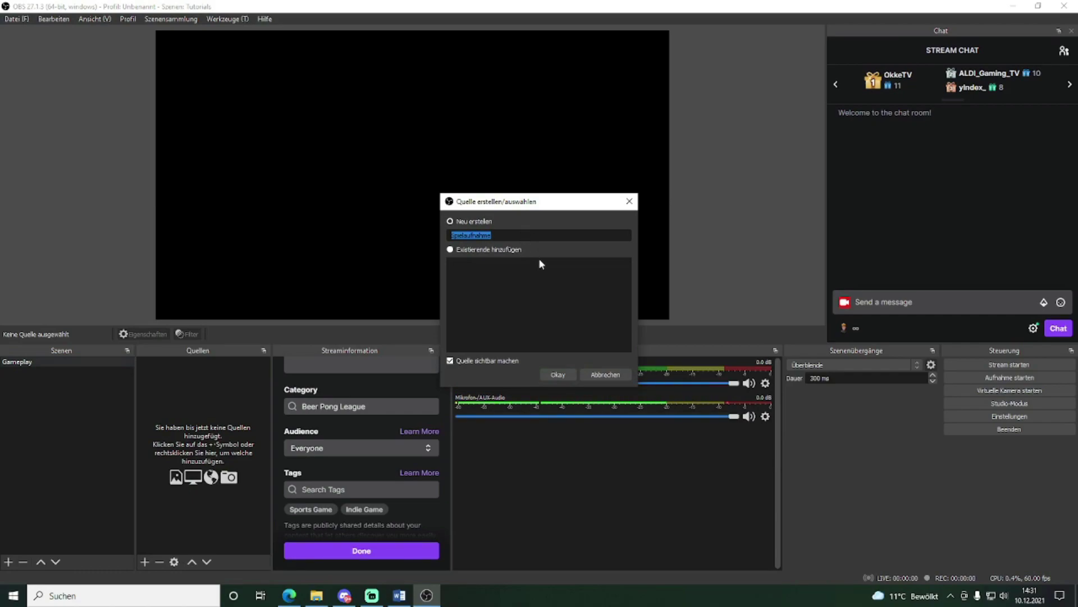
click(558, 371)
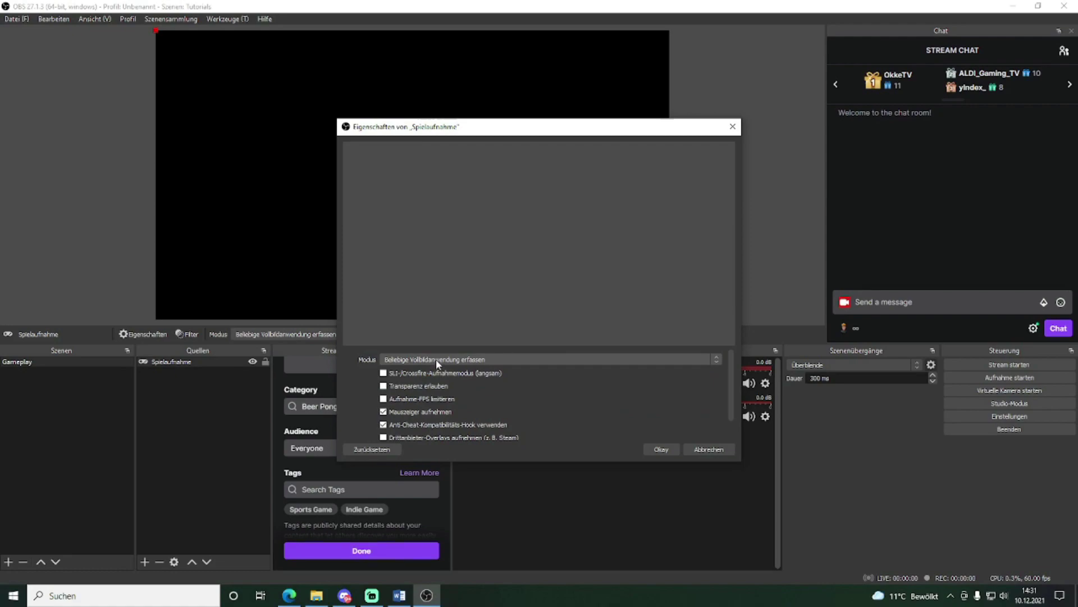
click(436, 360)
click(419, 374)
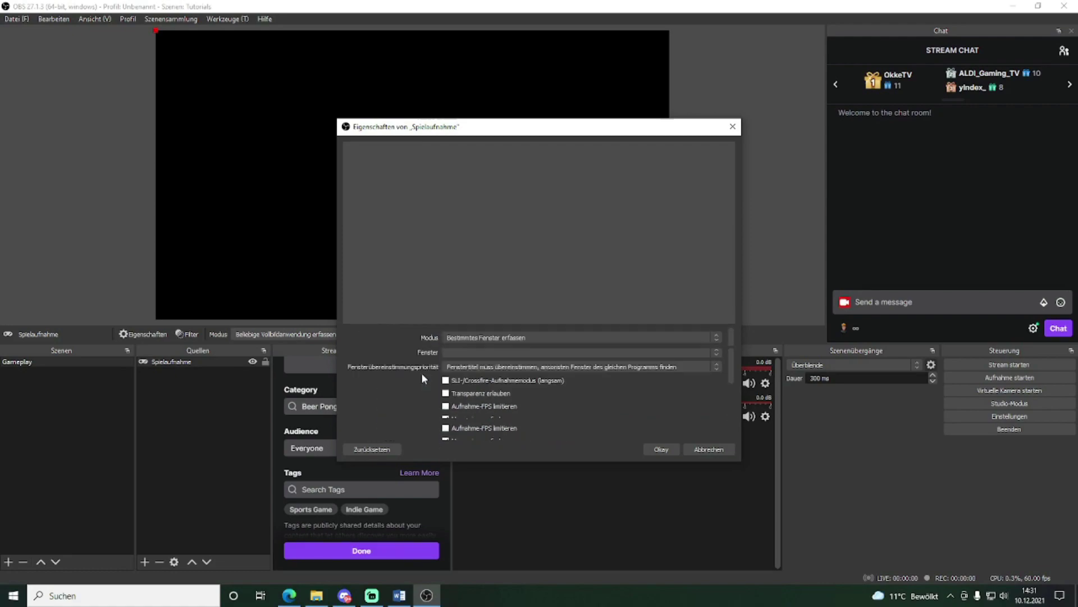
click(470, 351)
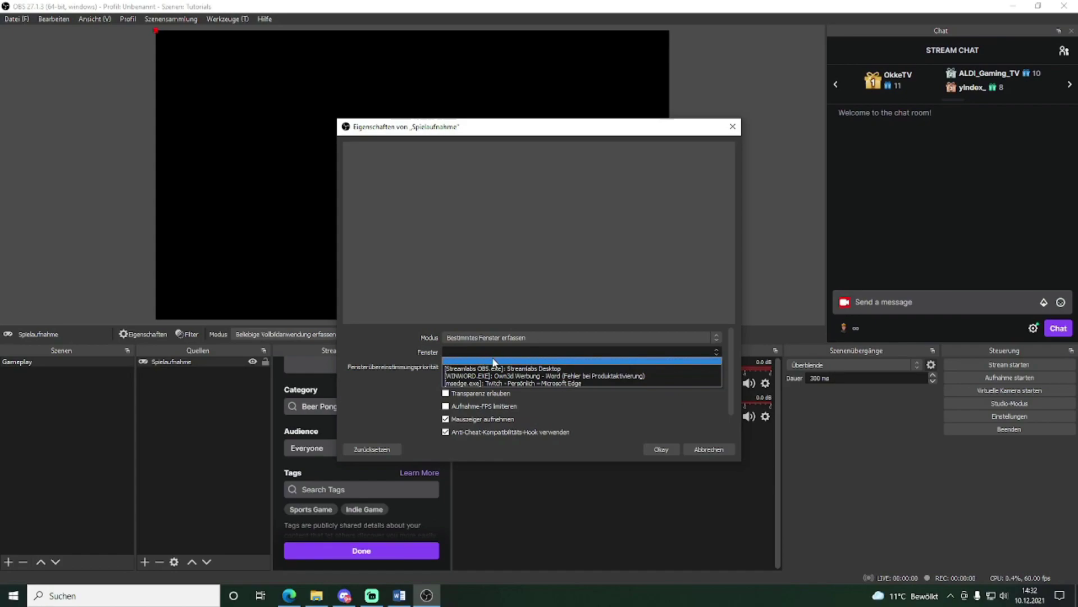
click(494, 362)
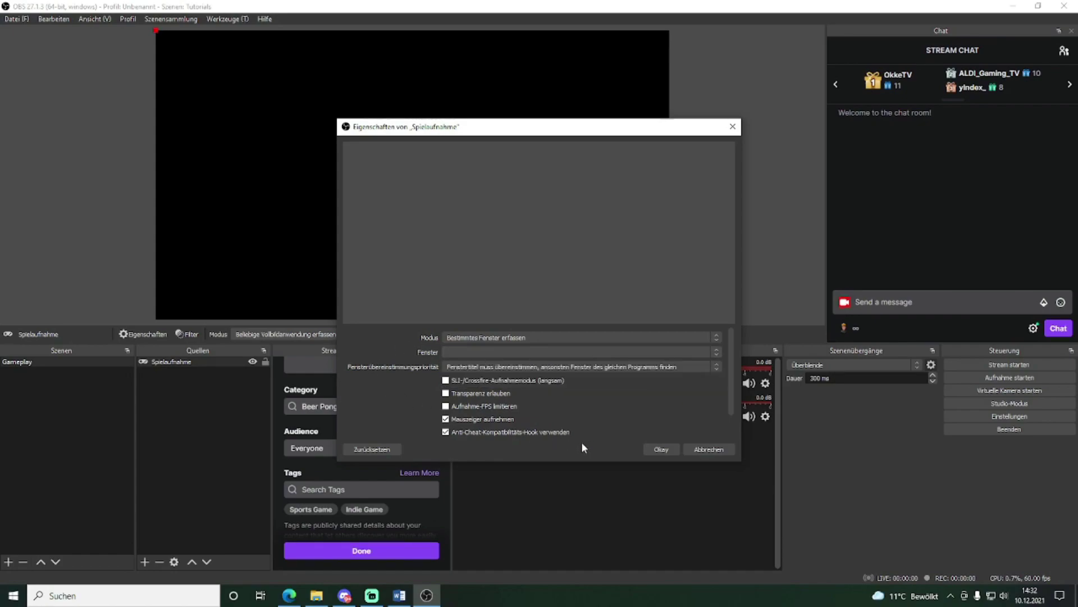
click(661, 450)
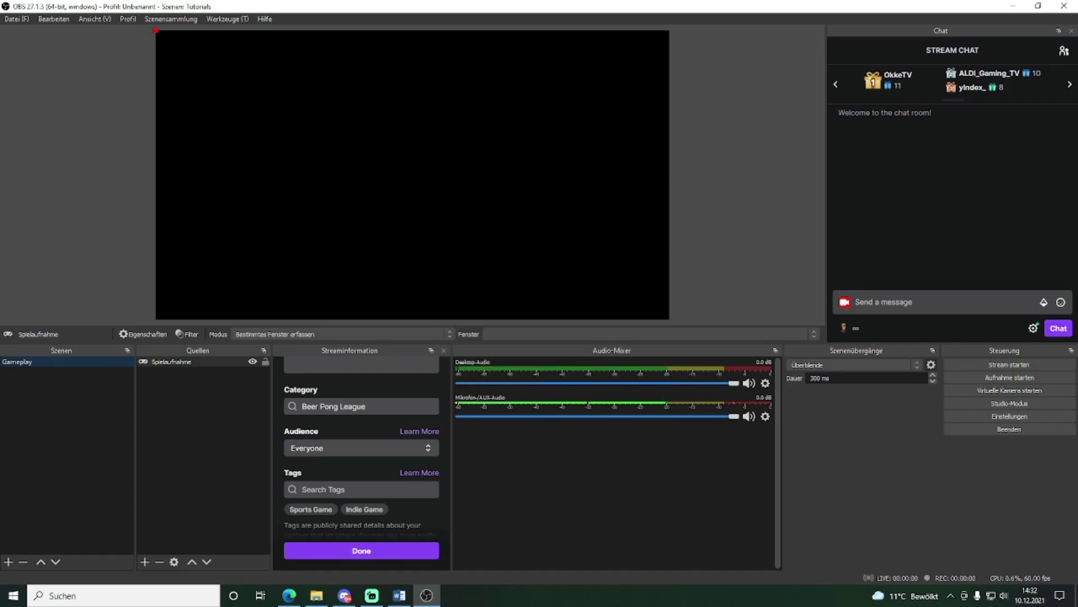
Step: Add a display capture source (Bildschirmaufnahme) for Bildschirm 1: 1920x1080 @ -1920,0 with the mouse cursor captured
click(146, 561)
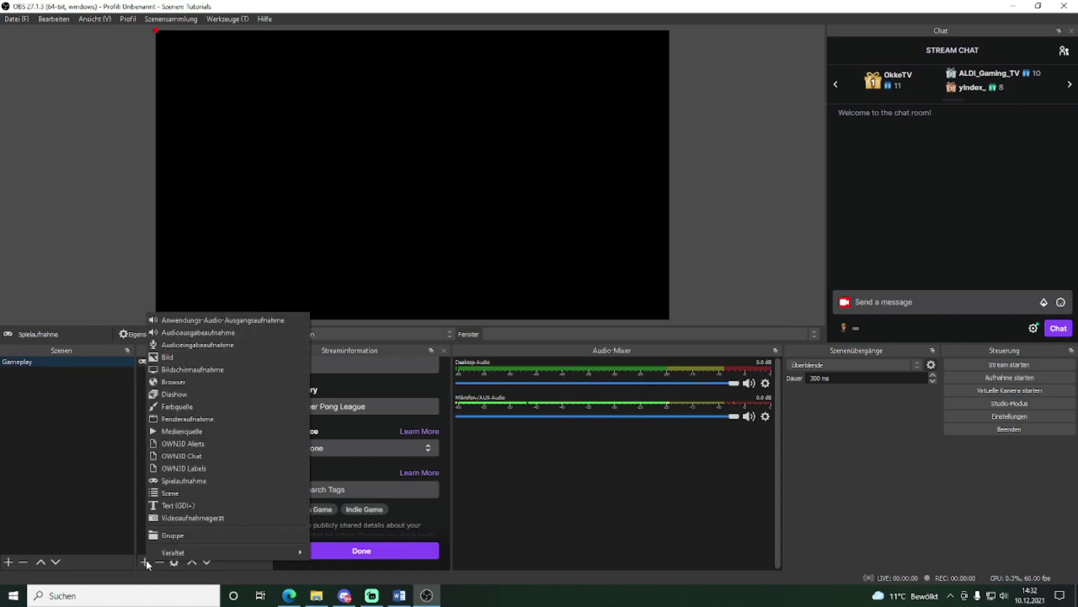
click(228, 369)
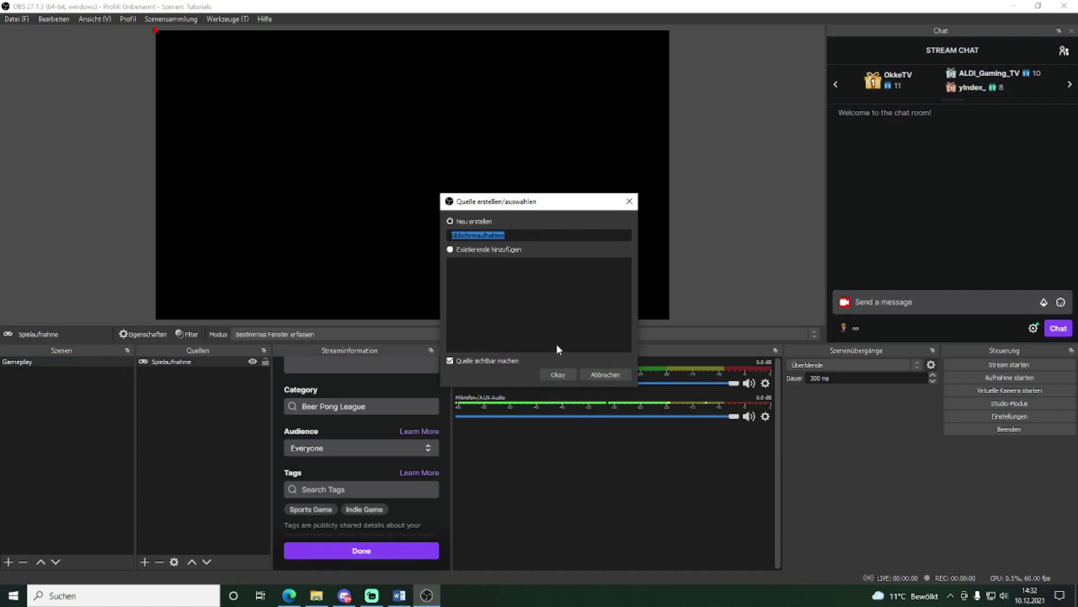
click(565, 376)
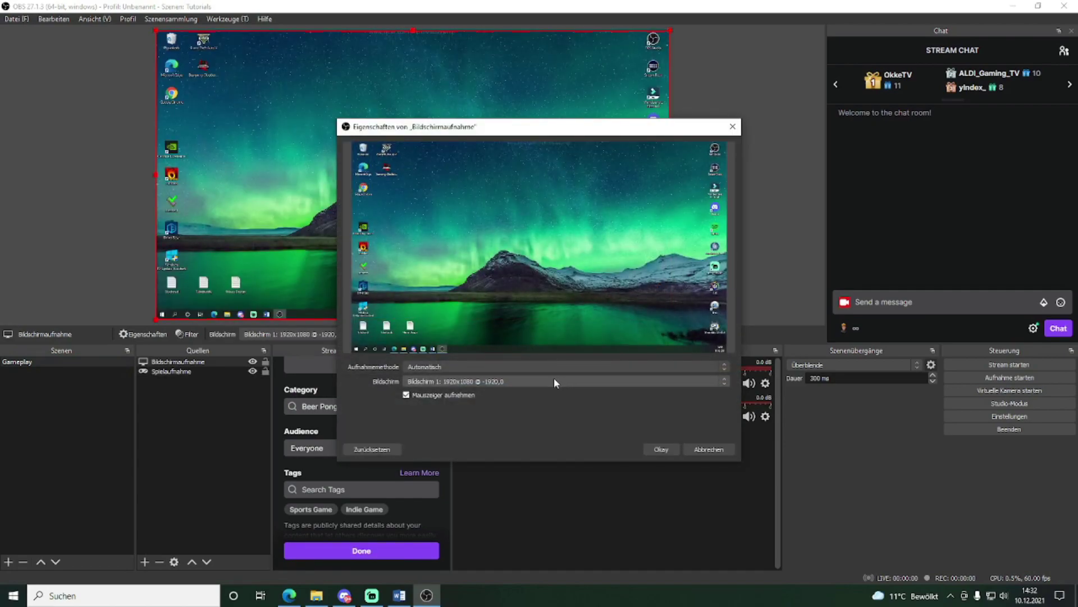
click(427, 382)
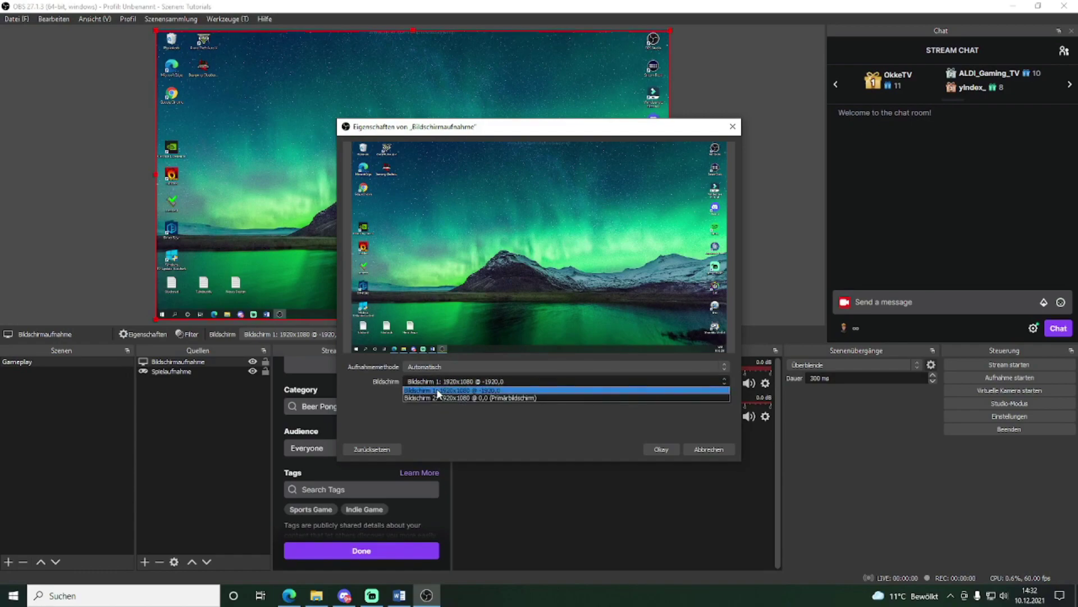
click(438, 390)
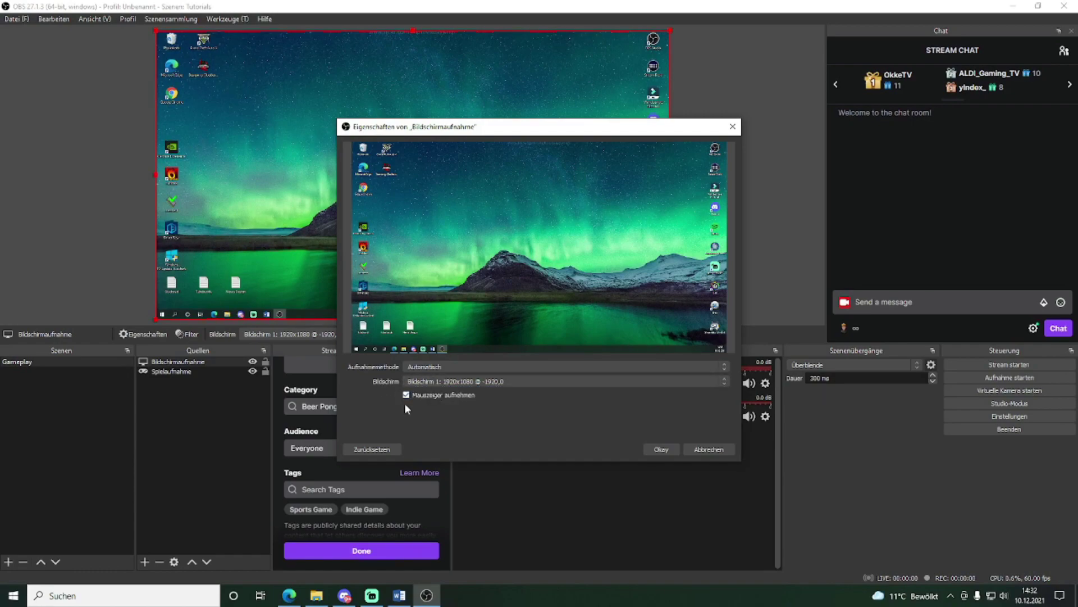
click(661, 450)
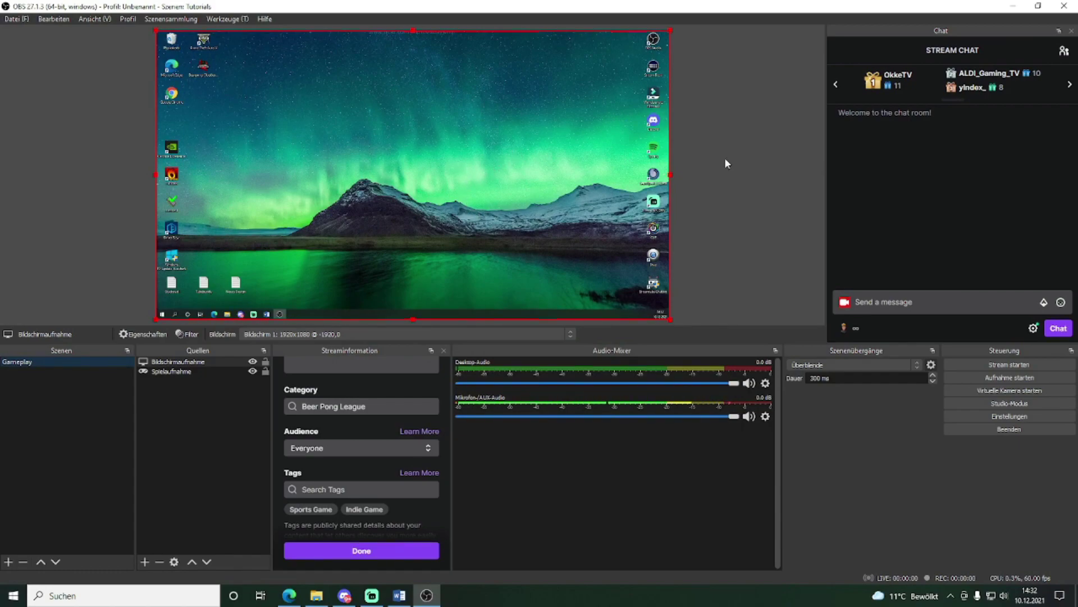
Step: Try resizing the display capture by its bounds in the preview, and toggle its visibility off and back on
mouse_move(670, 319)
mouse_down()
mouse_move(639, 312)
mouse_move(435, 188)
mouse_move(671, 311)
mouse_up()
drag(668, 174, 696, 168)
click(200, 424)
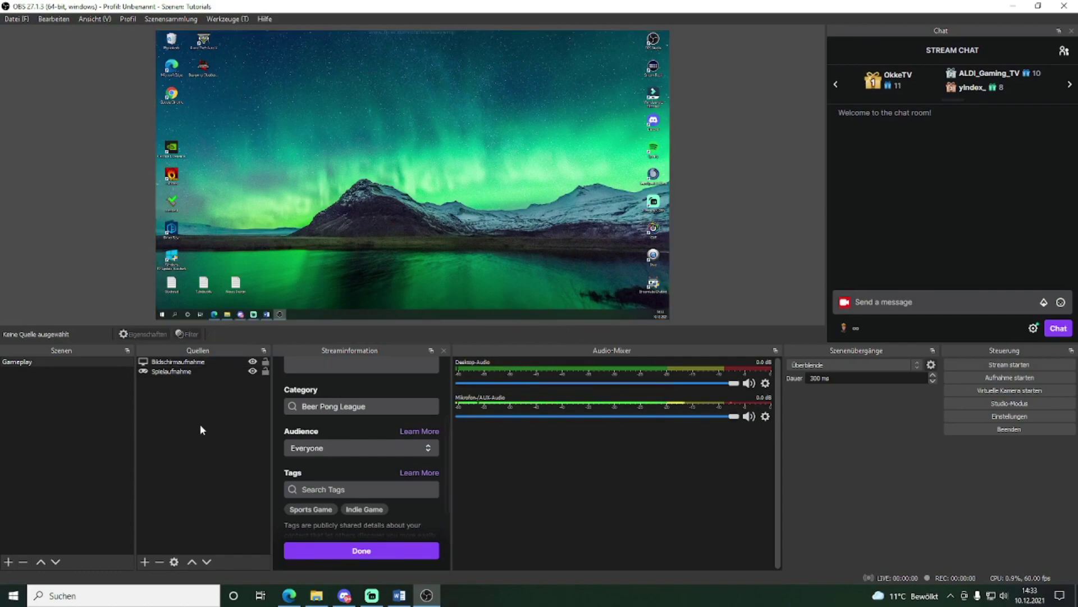
click(253, 363)
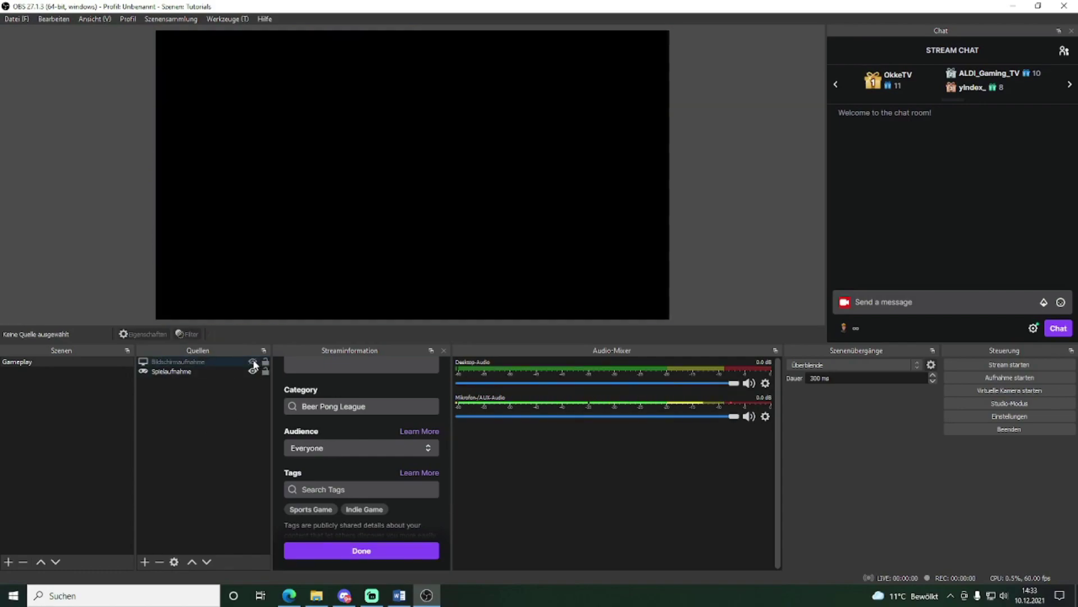
click(254, 362)
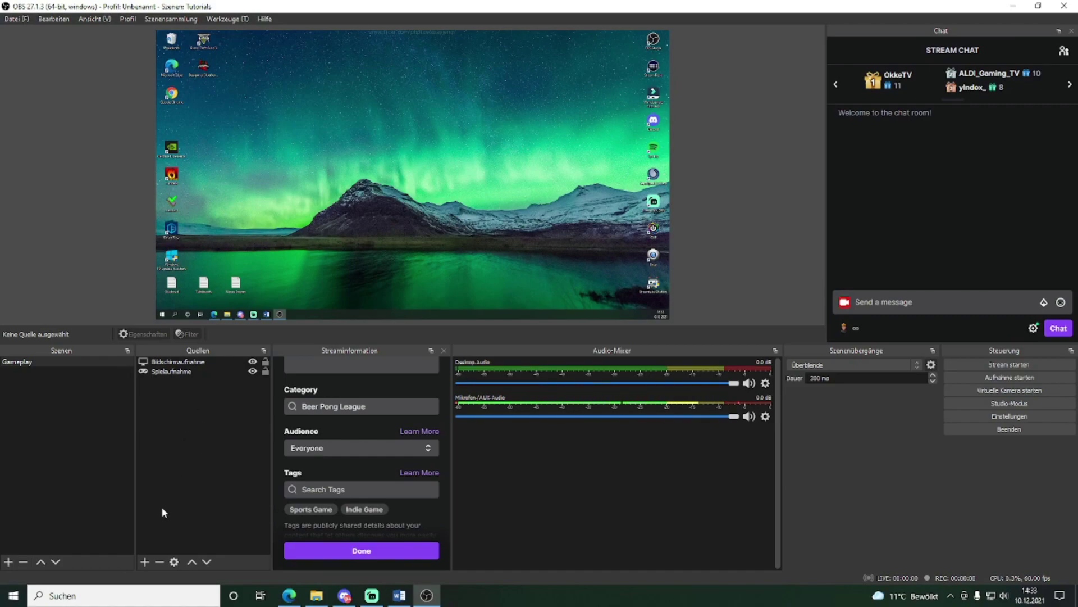
Step: Add a video capture device source (Videoaufnahmegerät) using the Logitech HD Webcam C270 with its default settings
click(145, 562)
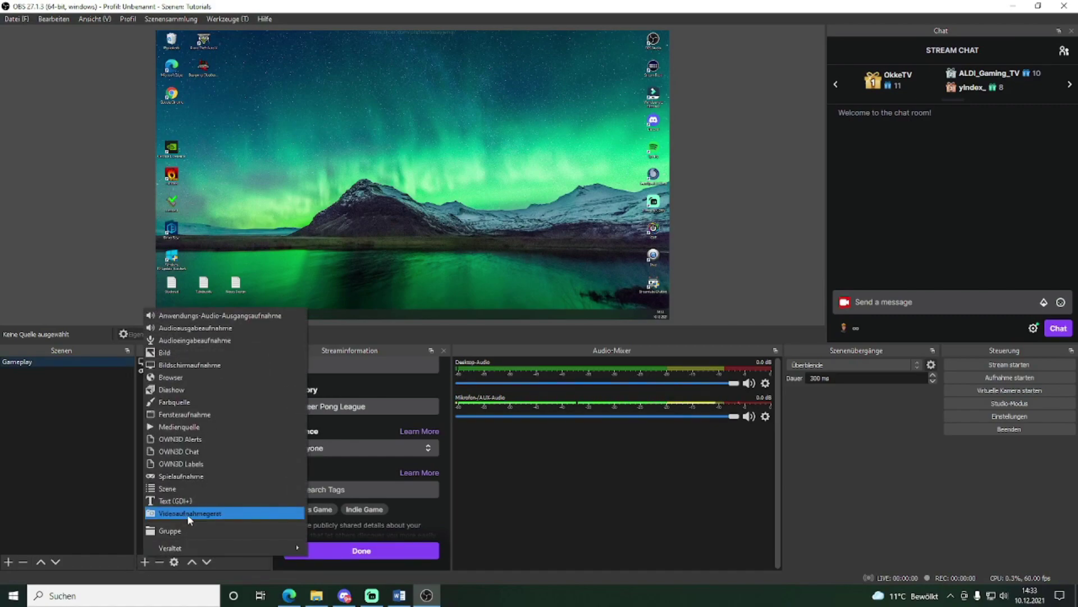
click(218, 514)
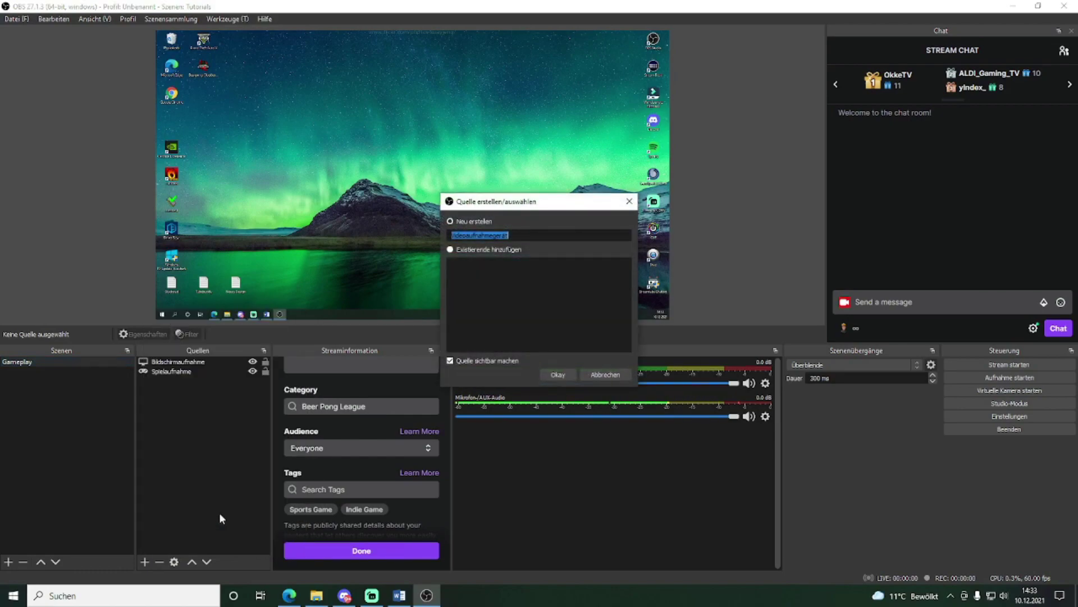
click(558, 375)
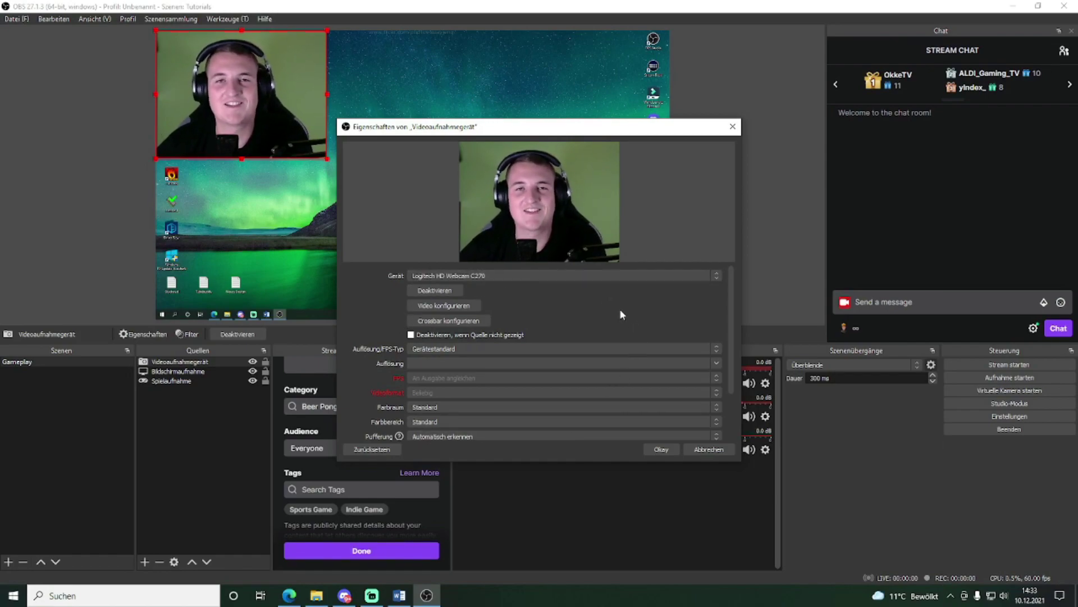
scroll(616, 321, down, 2)
scroll(621, 348, up, 2)
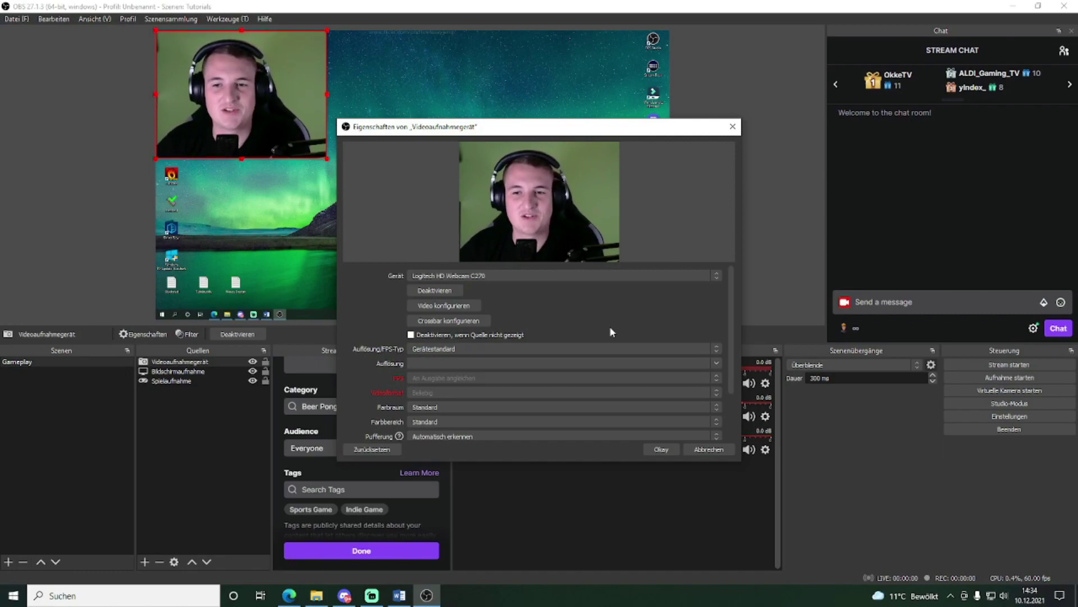
click(662, 450)
Step: Scale the webcam to about a quarter of the canvas width in the canvas's upper-right corner, and hide that source
drag(328, 160, 266, 114)
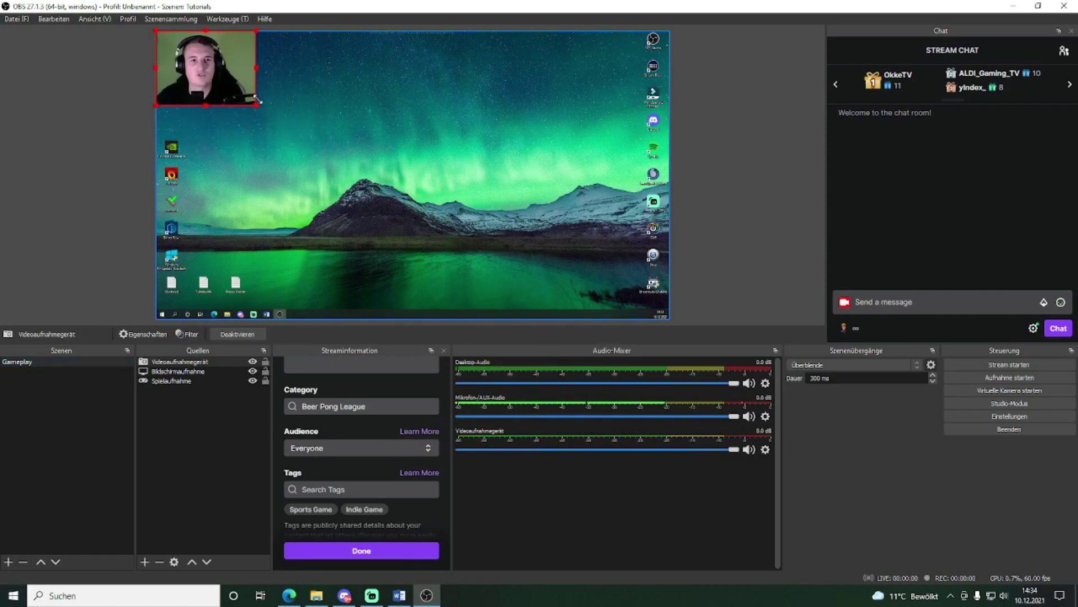
drag(226, 70, 628, 69)
drag(560, 110, 536, 131)
click(768, 102)
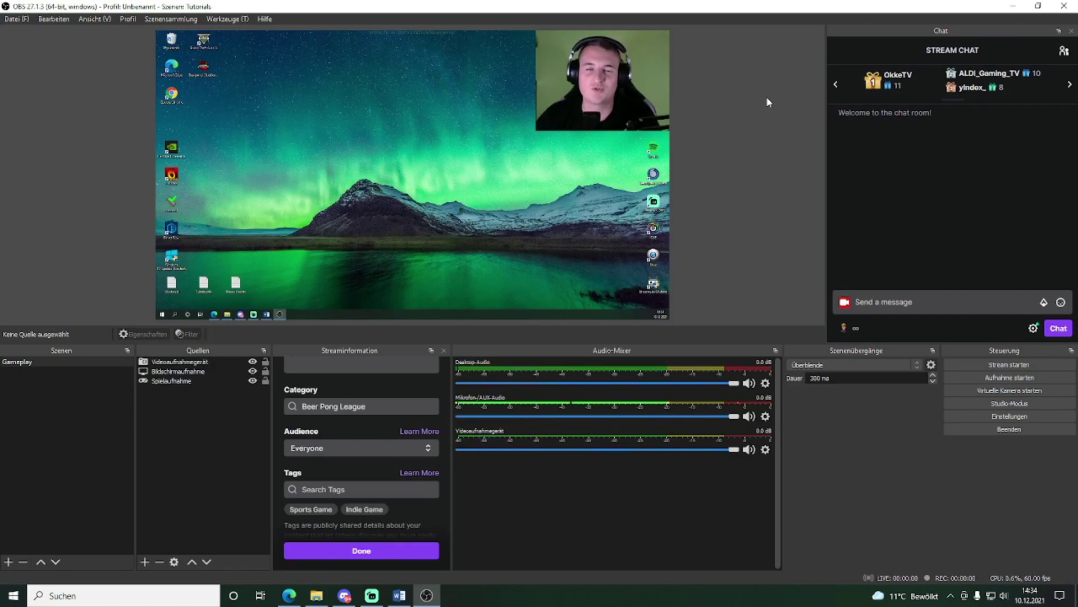
click(252, 361)
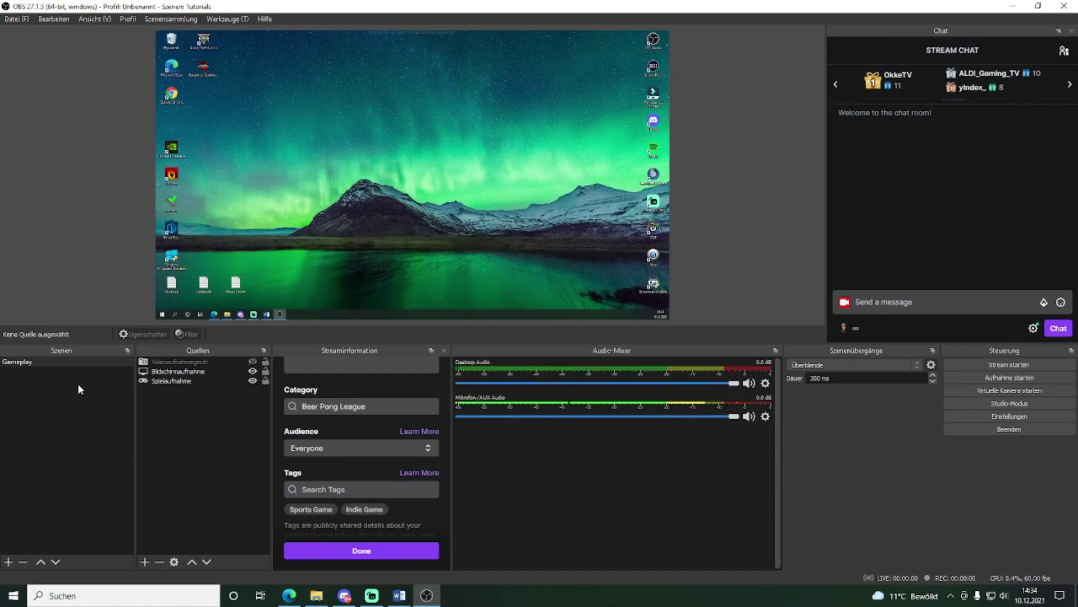
Step: Start adding a new scene to the scene collection
click(9, 562)
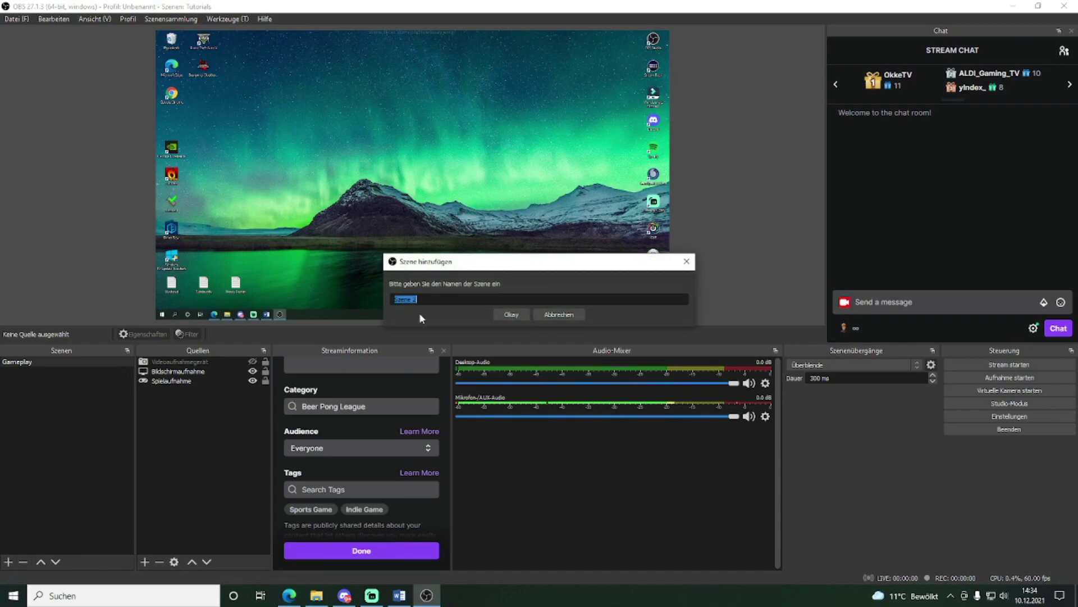